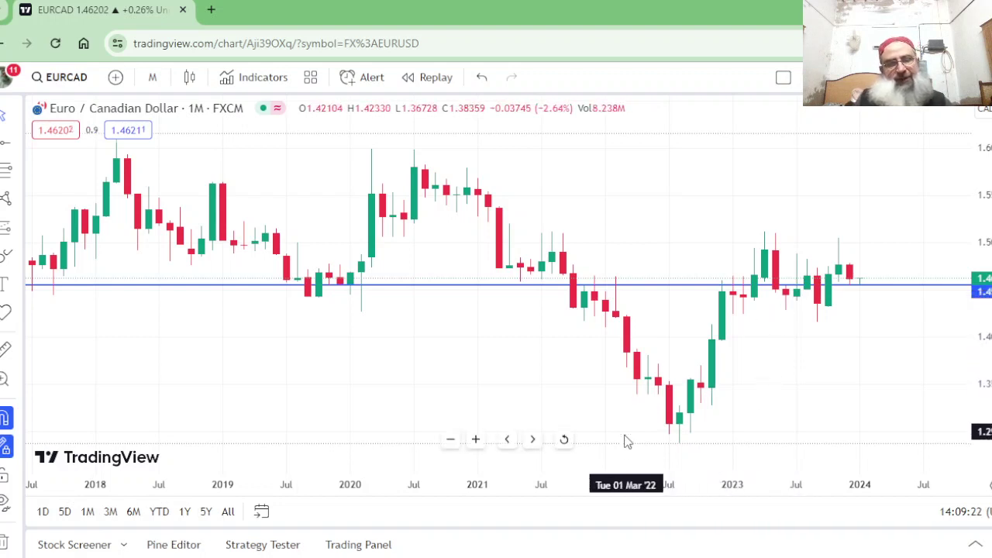
# - Zoom the monthly EUR/CAD chart in three times to about 2021–2024 and select the blue 1.46 line
pyautogui.click(484, 444)
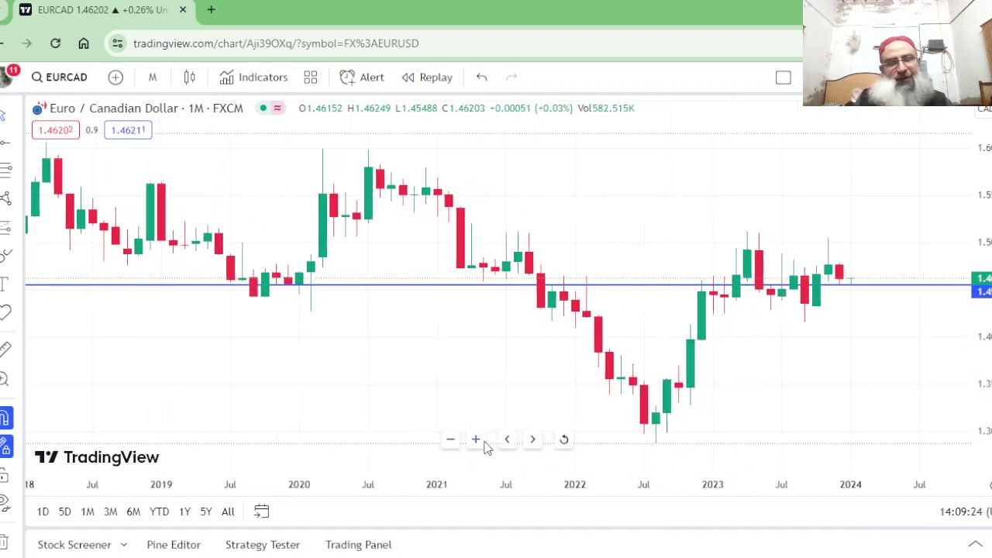
pyautogui.click(484, 442)
pyautogui.click(485, 443)
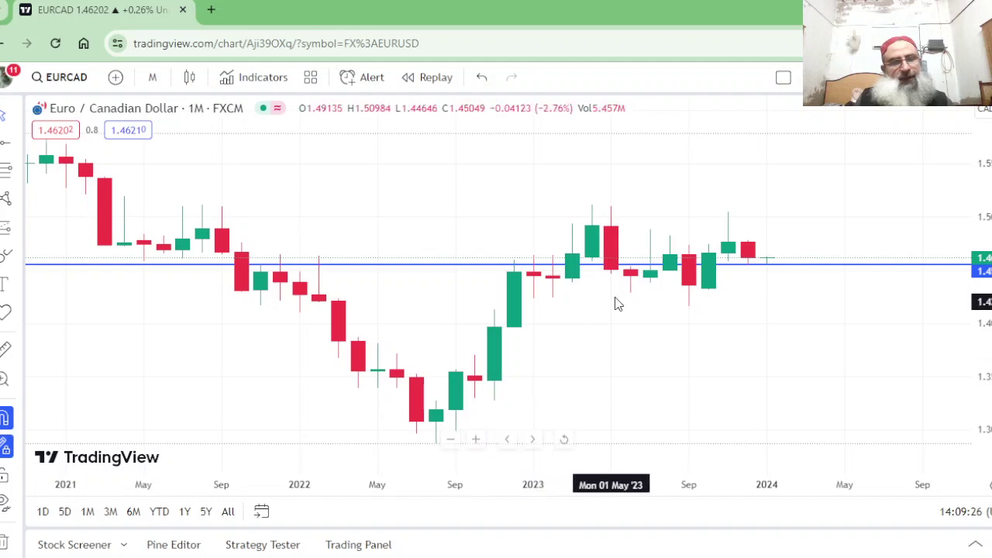
pyautogui.click(249, 265)
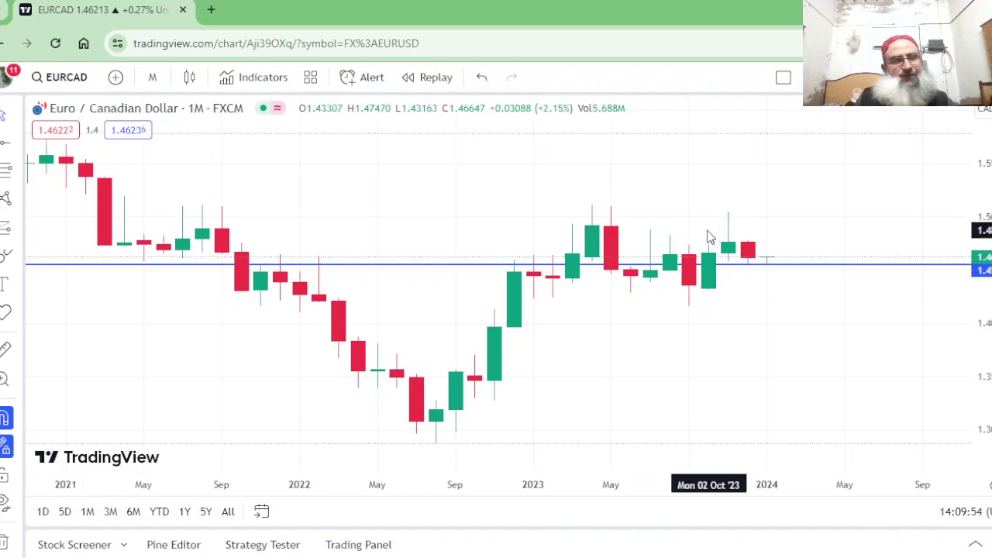
# - Switch EUR/CAD to 1-week candles and zoom out twice to span late 2022 to early 2024
pyautogui.click(154, 77)
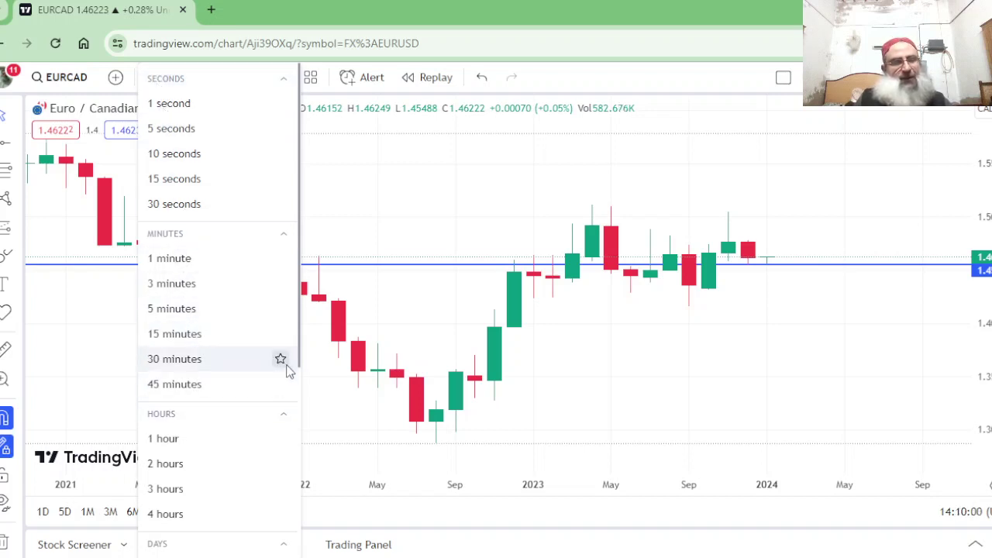
pyautogui.scroll(-3, 287, 388)
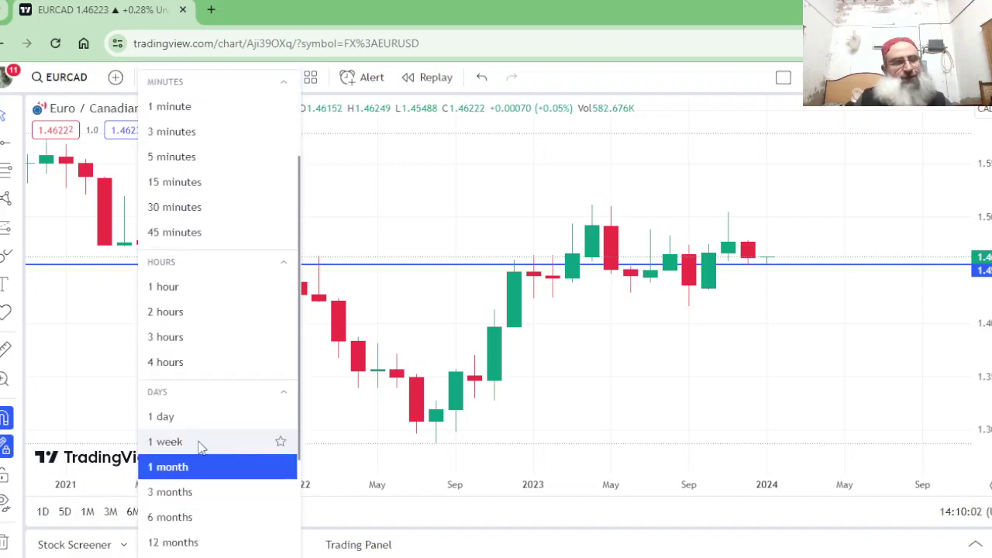
pyautogui.click(194, 443)
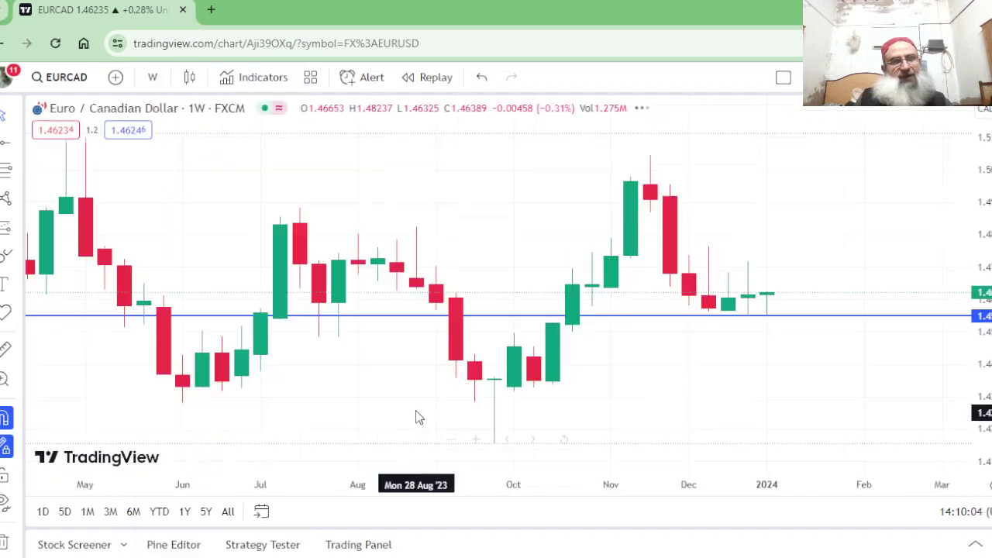
pyautogui.click(452, 441)
pyautogui.click(453, 441)
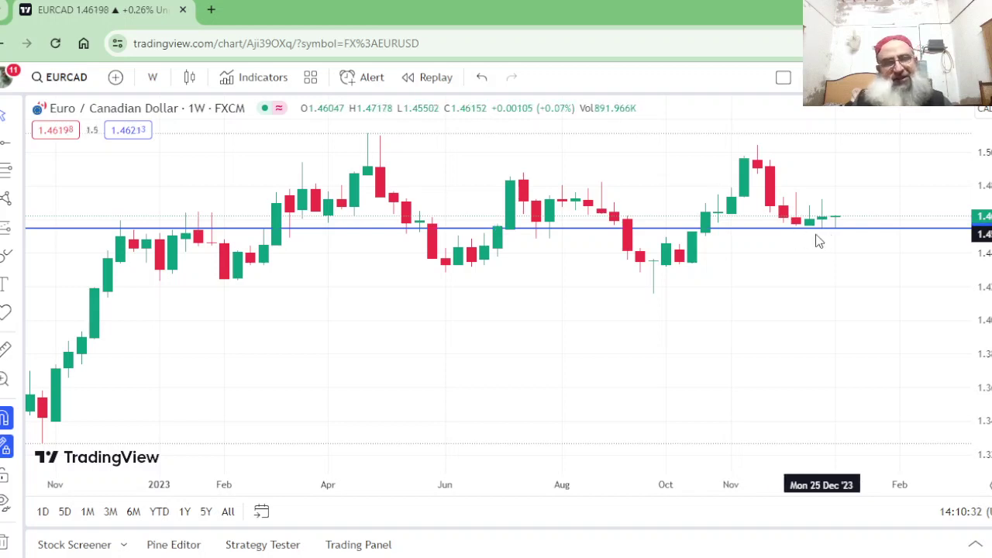
# - Change the chart interval from 1 week to 1 day
pyautogui.click(159, 84)
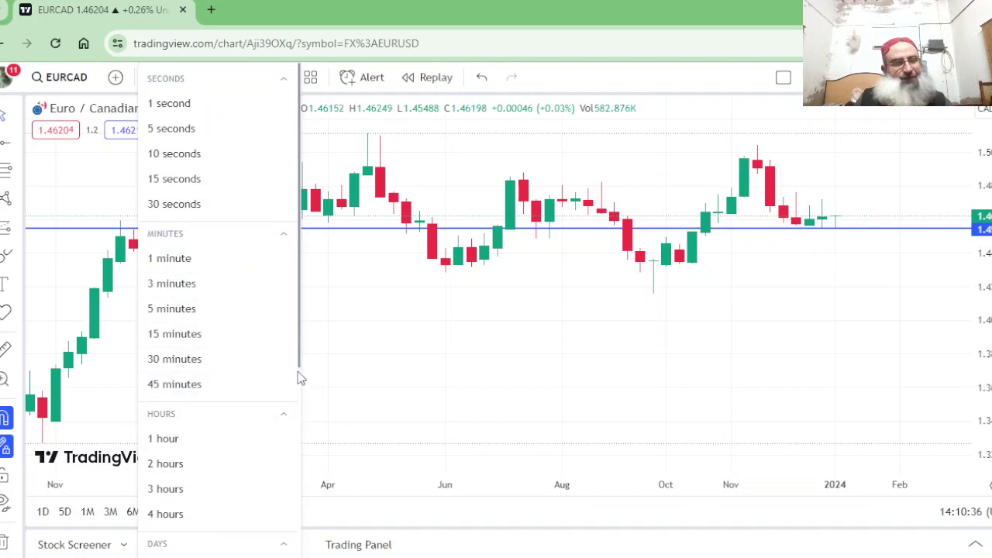
pyautogui.scroll(-2, 301, 372)
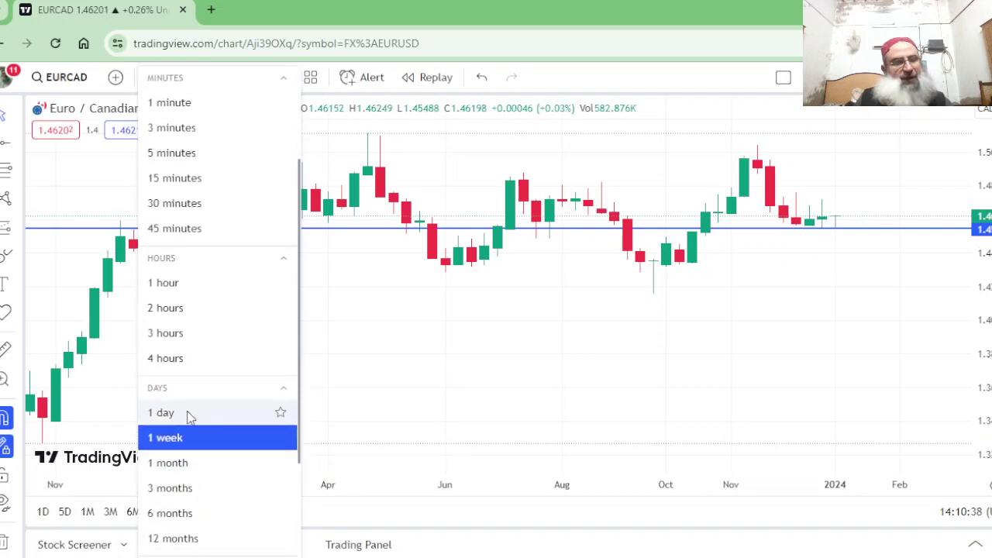
pyautogui.click(190, 416)
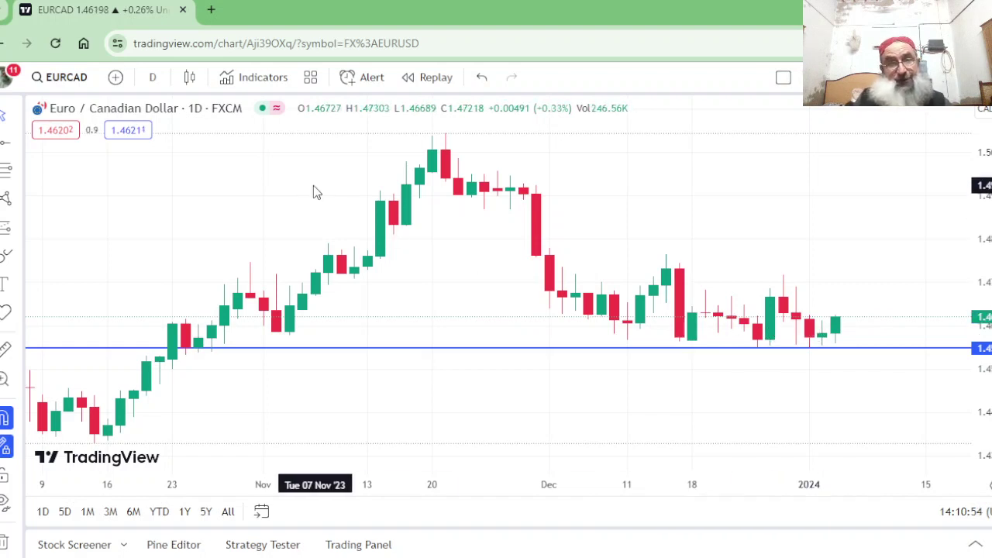
# - Switch to 4-hour candles and zoom out five times to reach back to late November
pyautogui.click(155, 78)
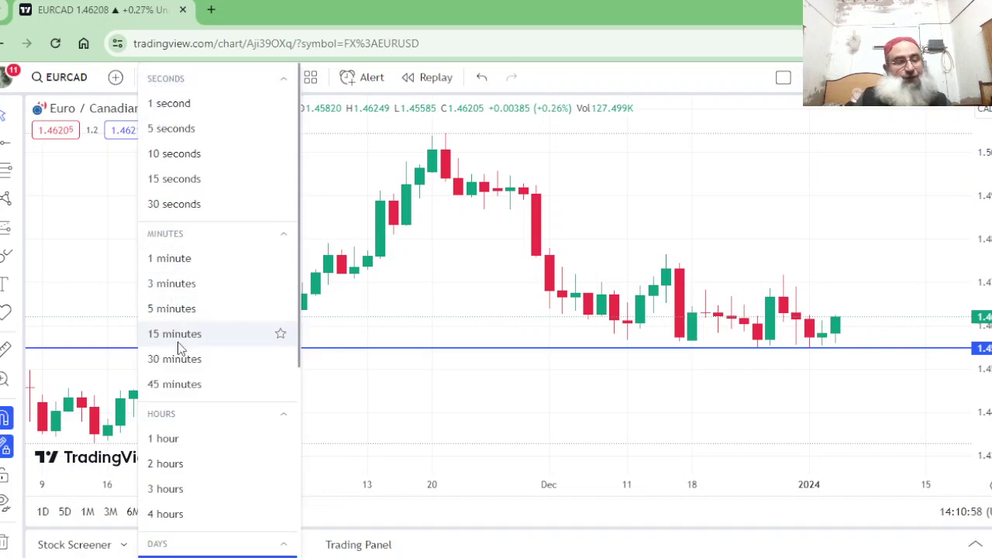
pyautogui.click(218, 526)
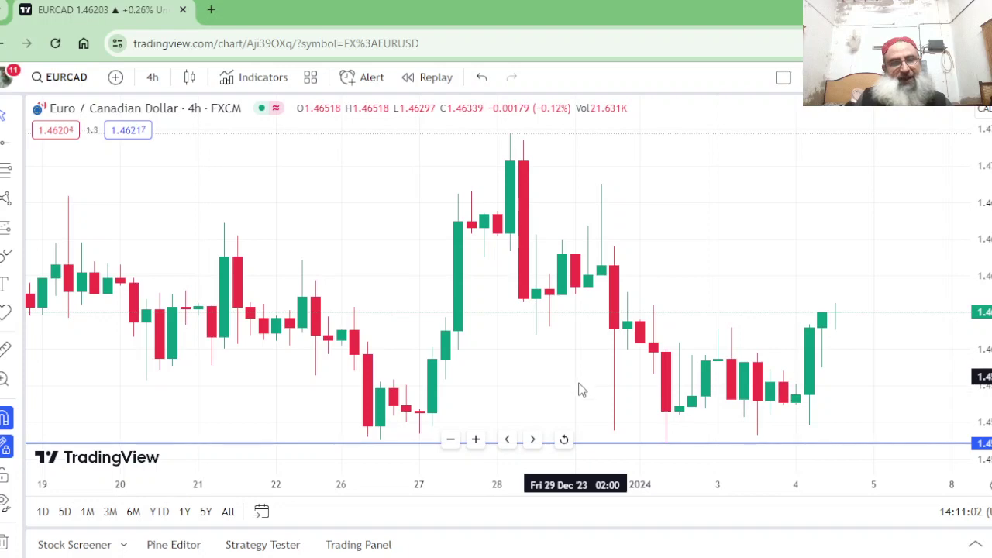
pyautogui.click(452, 441)
pyautogui.click(452, 440)
pyautogui.click(452, 440)
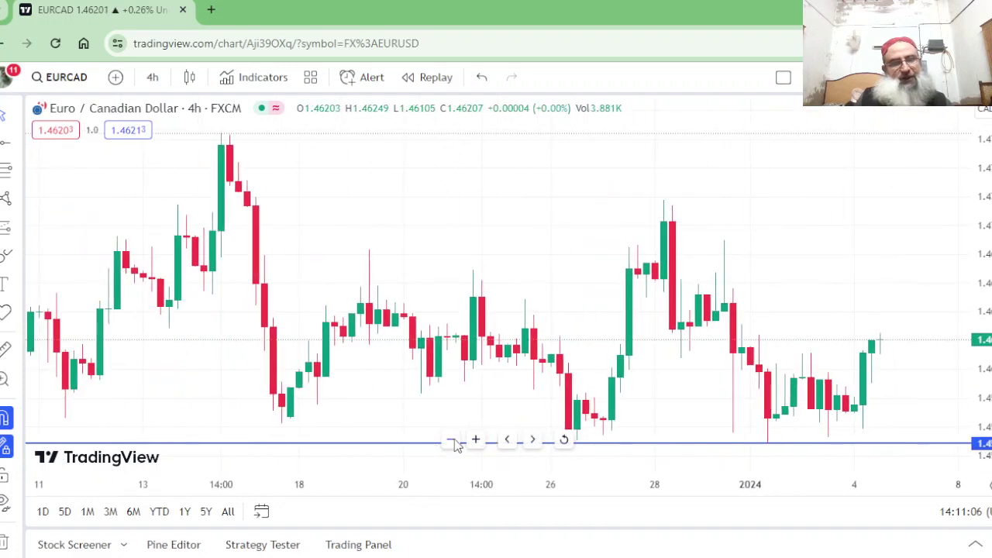
pyautogui.click(452, 440)
pyautogui.click(452, 440)
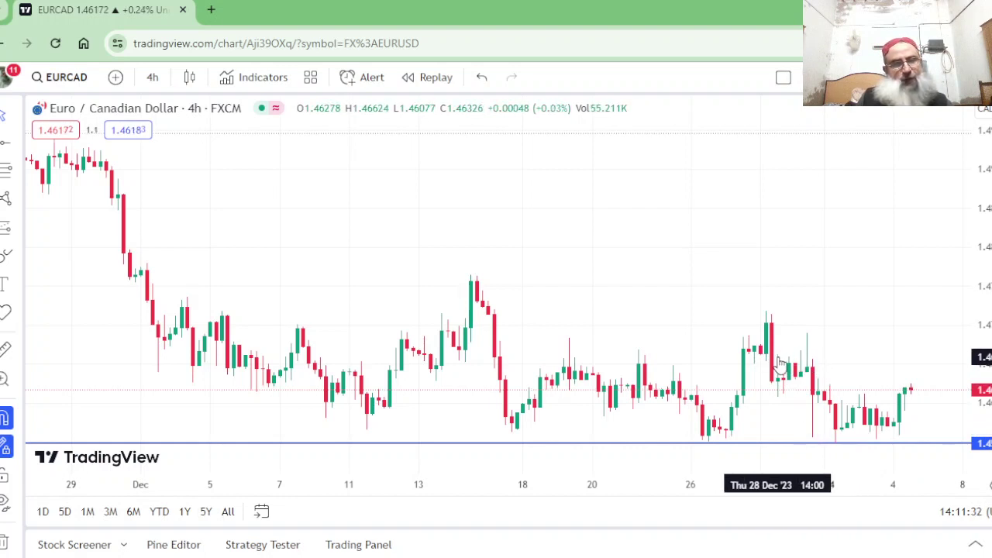
# - Draw a horizontal line at the mid-range price level of the 4-hour chart
pyautogui.click(6, 149)
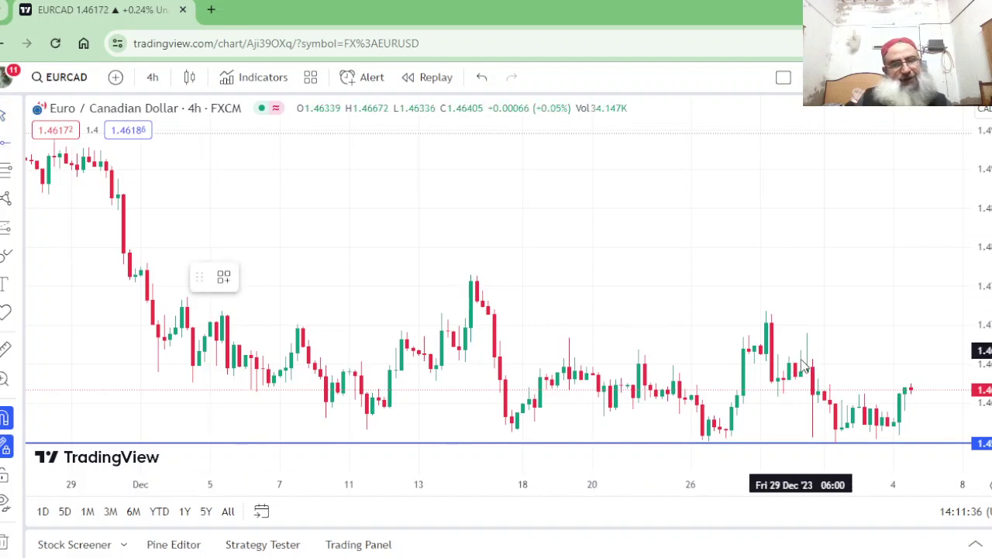
pyautogui.click(755, 364)
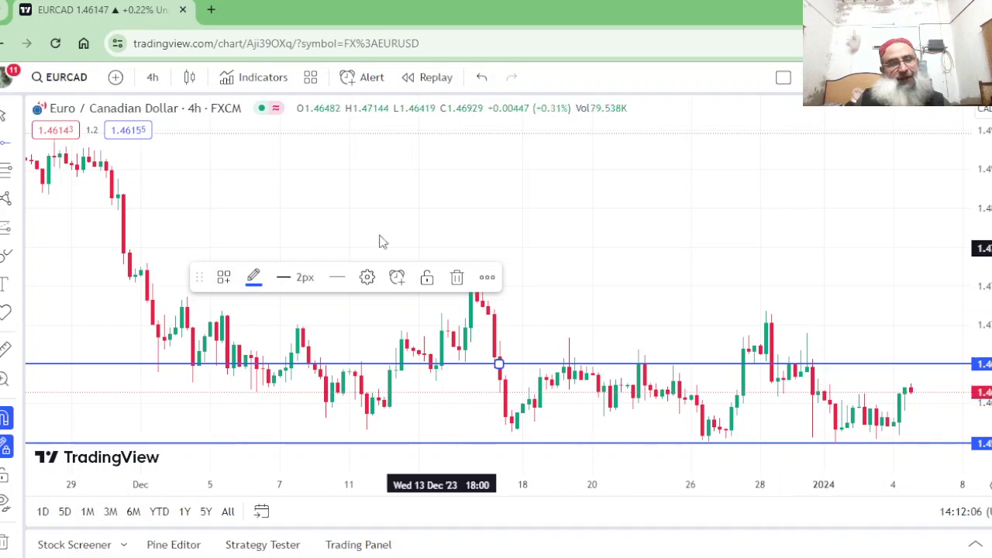
# - Switch the chart to 1-hour candles, then to 15-minute candles
pyautogui.click(153, 80)
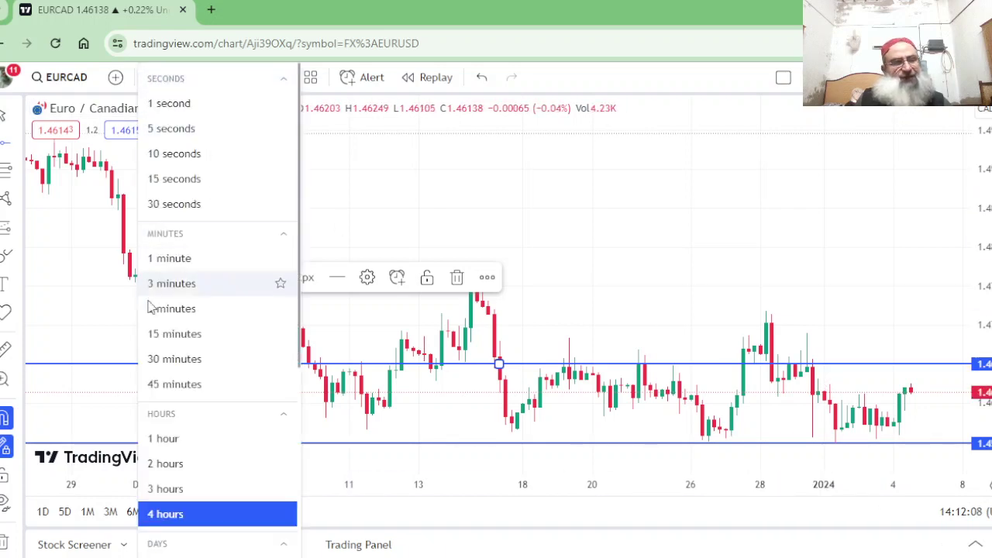
pyautogui.click(185, 446)
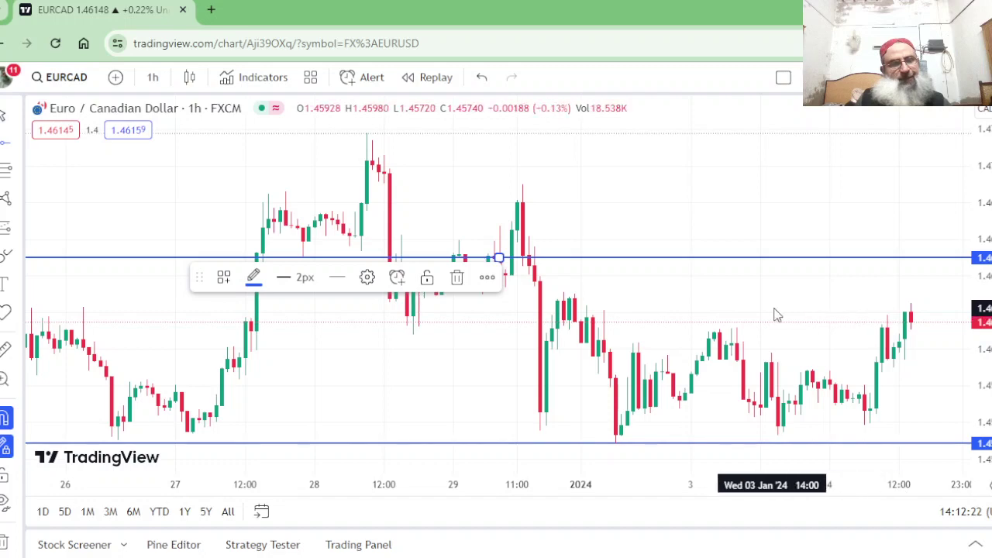
pyautogui.click(154, 81)
pyautogui.click(211, 334)
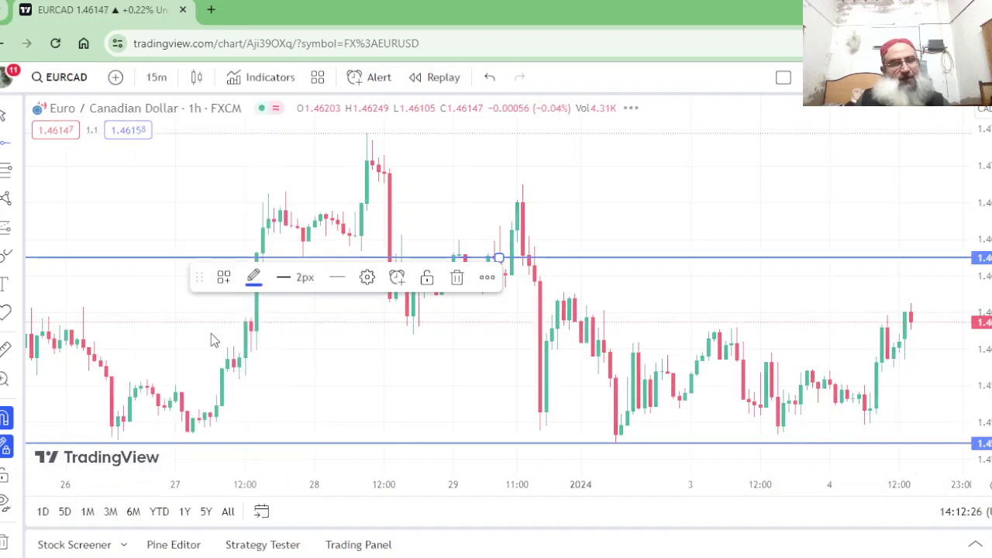
# - Zoom the 15-minute chart out three times and draw a horizontal line at the top swing high
pyautogui.click(450, 440)
pyautogui.click(452, 440)
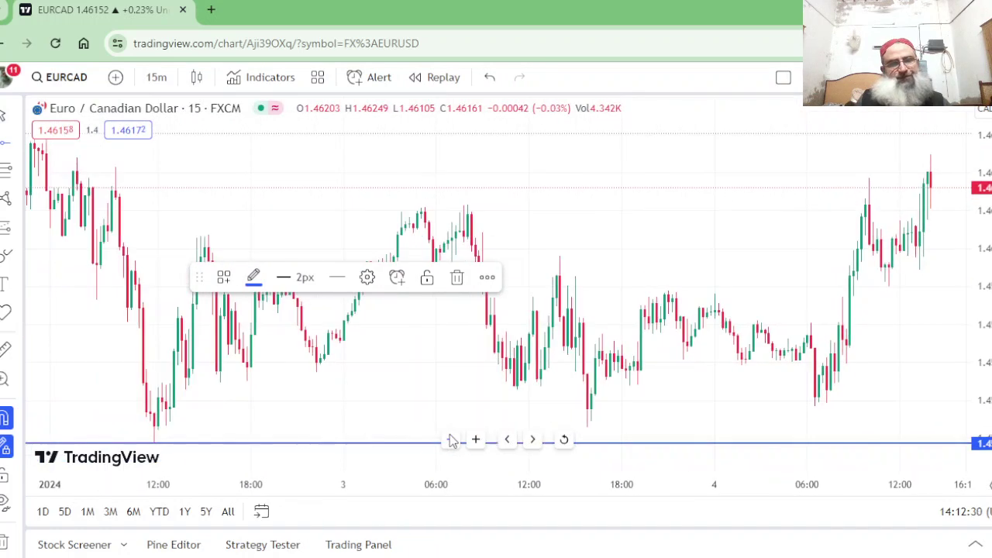
pyautogui.click(452, 440)
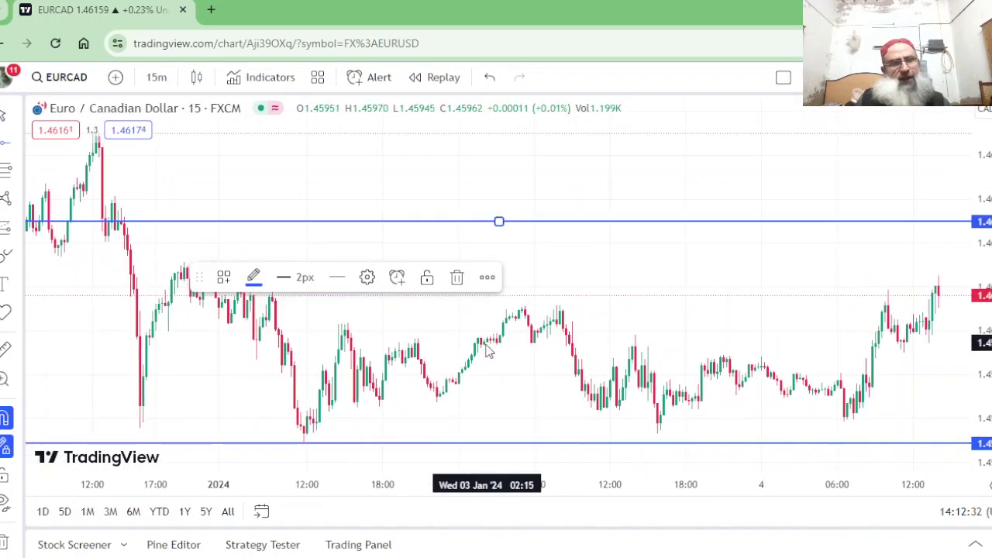
pyautogui.click(411, 150)
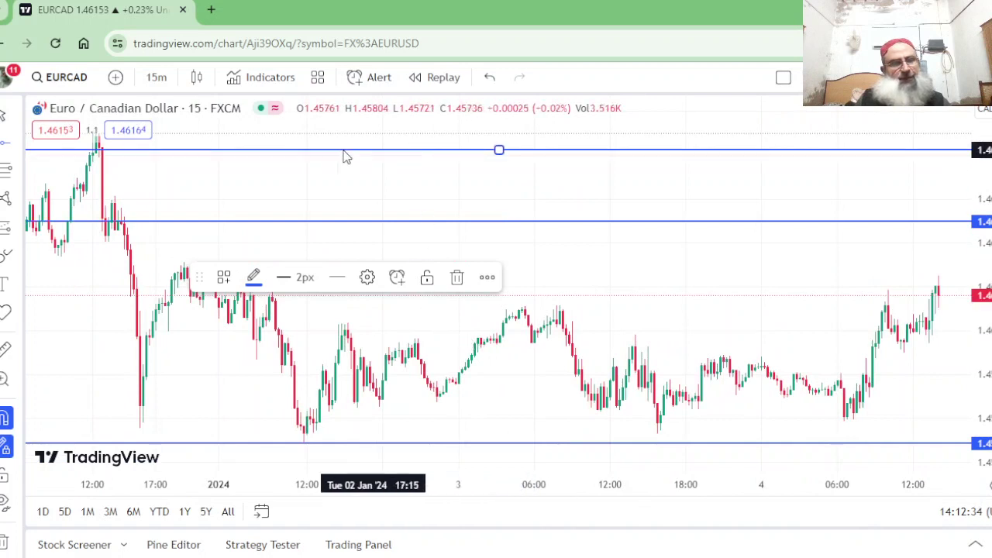
# - Delete the newly drawn top-high horizontal line with the trash icon
pyautogui.click(458, 277)
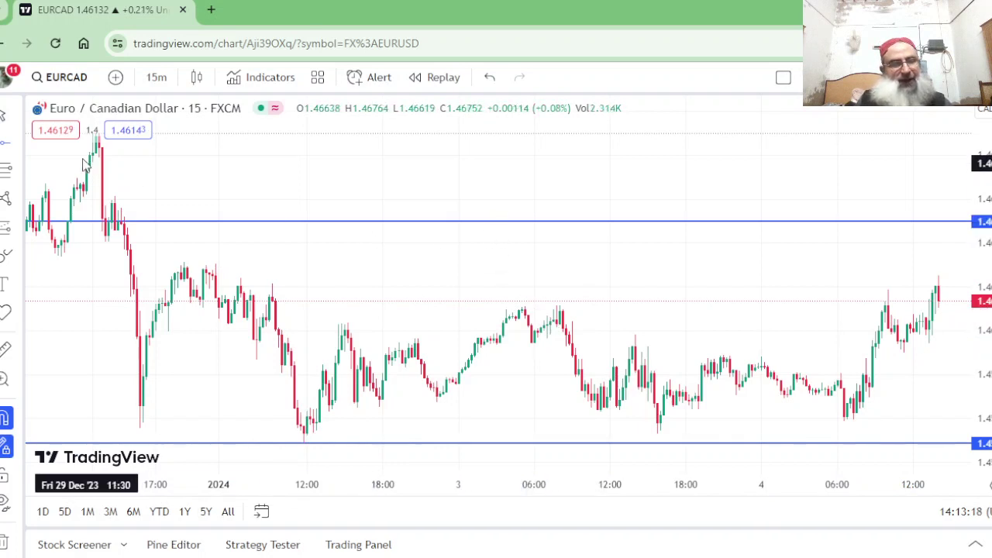
# - Place a stray horizontal line mid-chart and then delete it
pyautogui.click(17, 143)
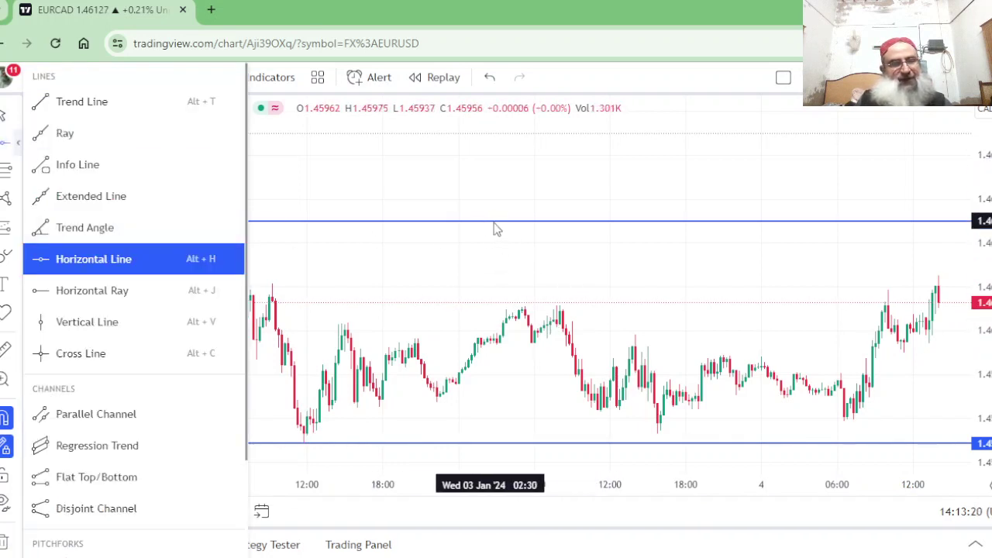
pyautogui.click(543, 268)
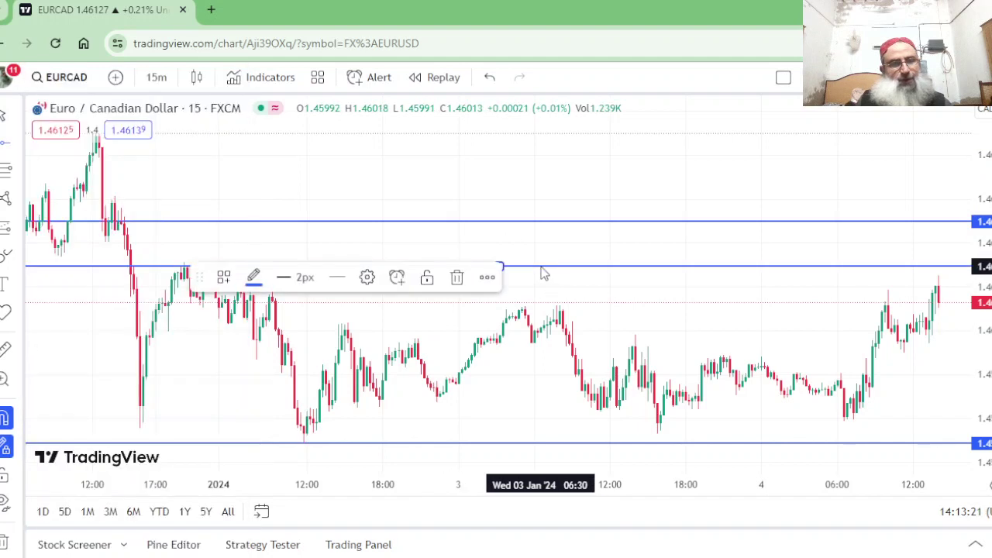
pyautogui.click(456, 277)
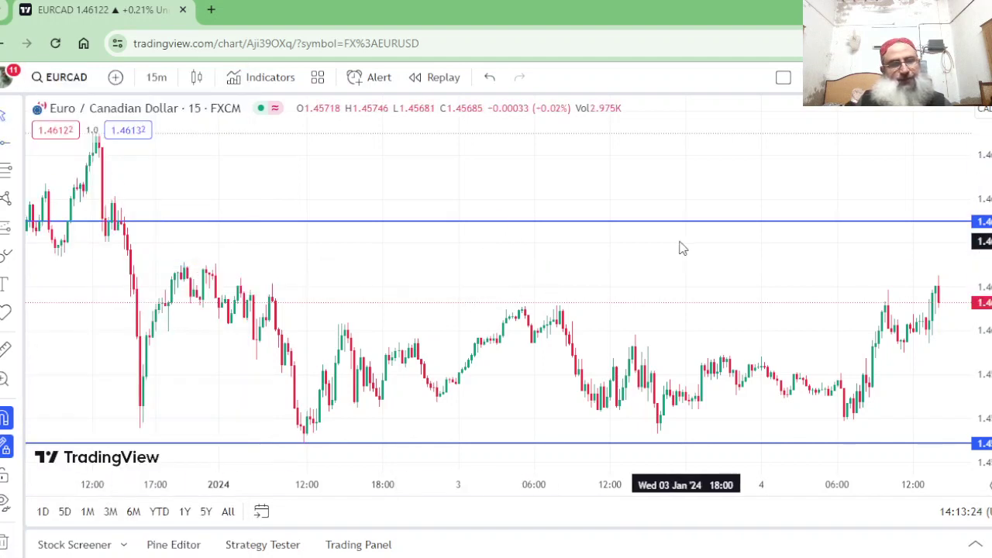
# - Drag the upper blue horizontal line down onto the recent highs and deselect it
pyautogui.click(565, 226)
pyautogui.moveTo(565, 226); pyautogui.dragTo(603, 309)
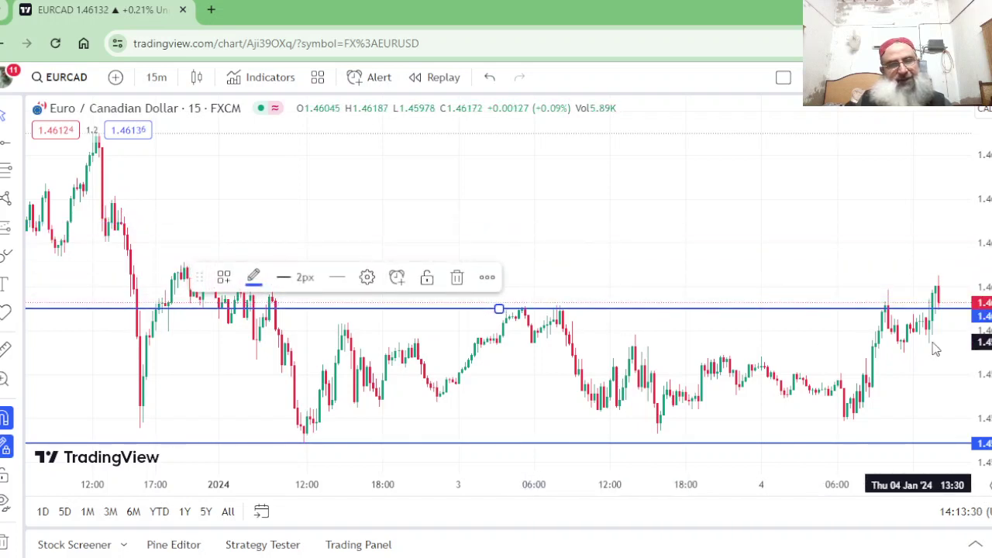
pyautogui.click(764, 254)
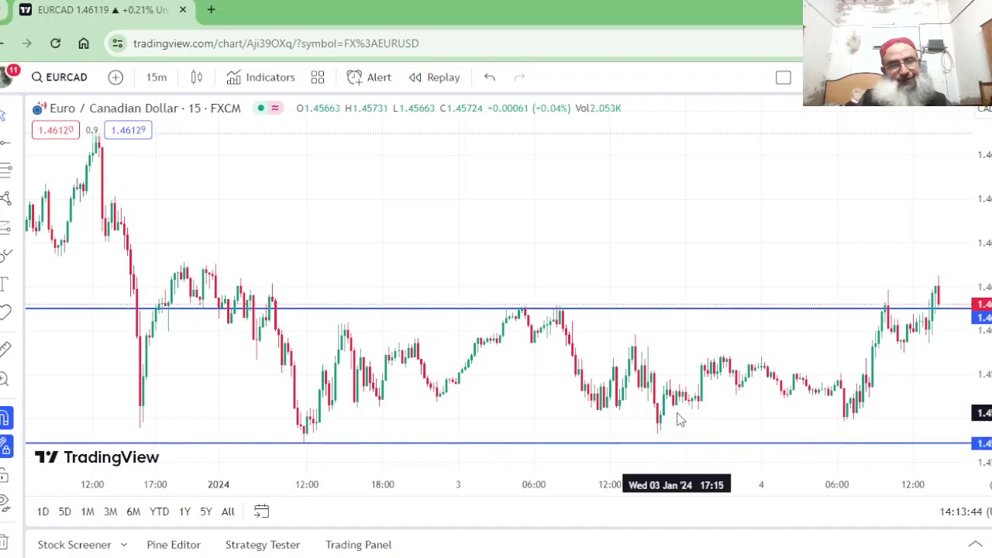
# - Raise the lower blue line from the bottom lows into mid-range in two drags, keeping the arrow cursor
pyautogui.click(679, 445)
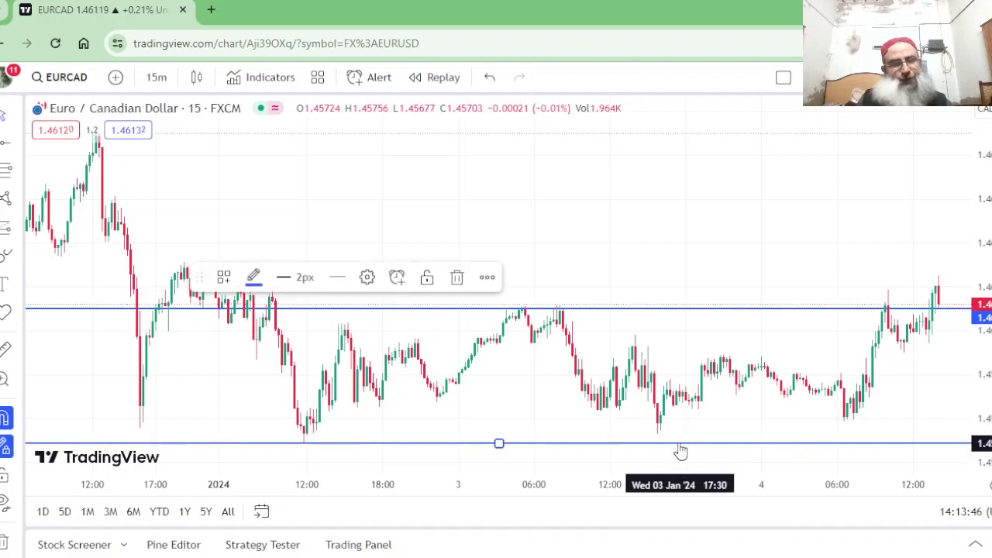
pyautogui.moveTo(680, 448); pyautogui.dragTo(718, 397)
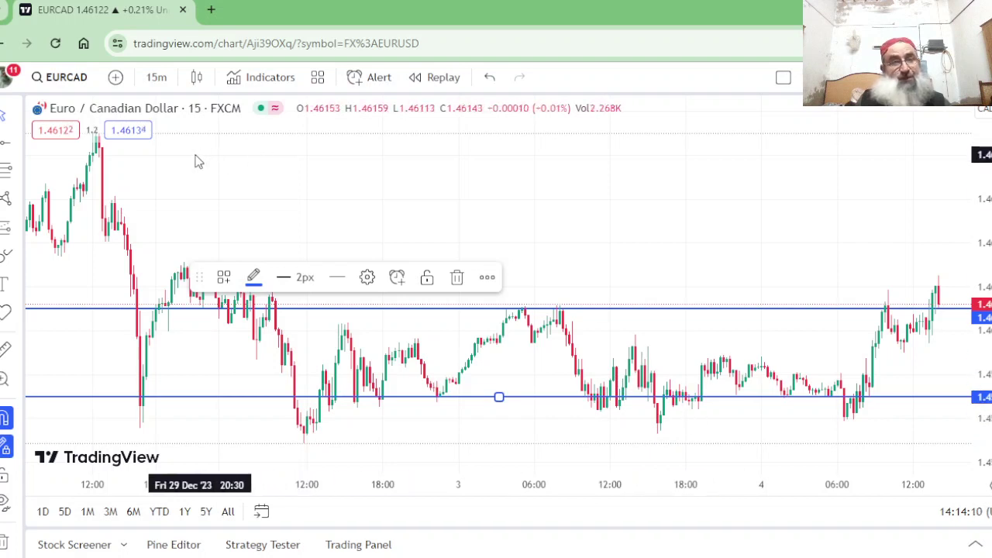
pyautogui.click(17, 115)
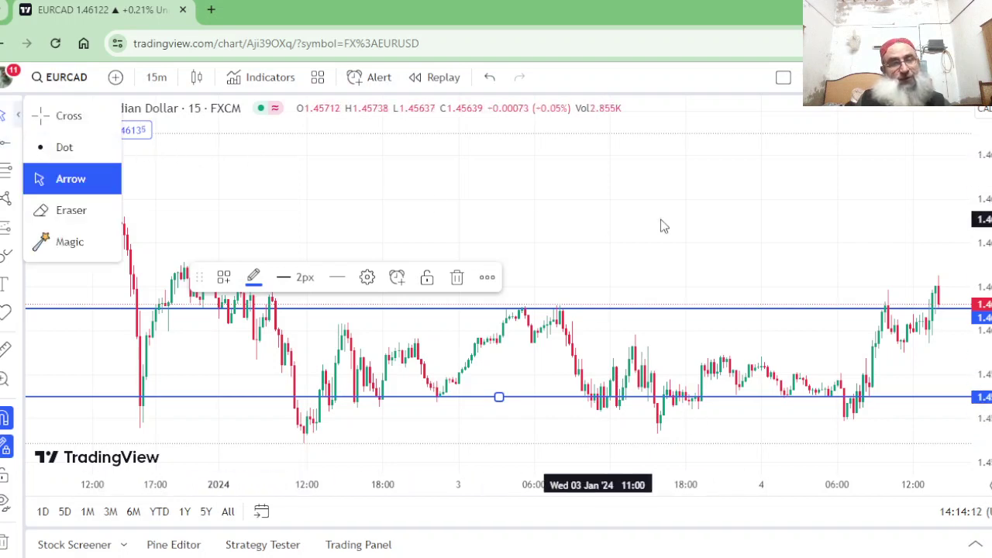
pyautogui.click(692, 218)
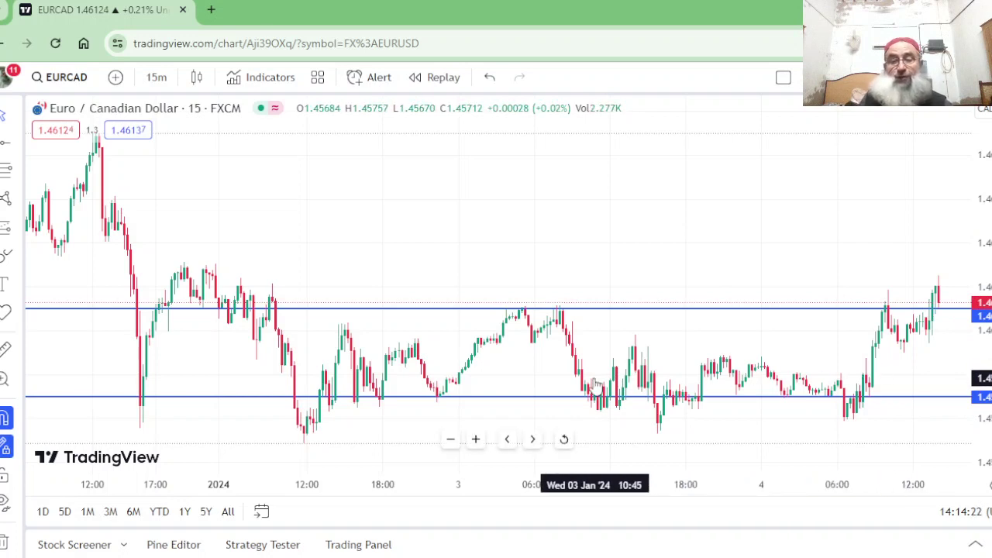
pyautogui.click(553, 400)
pyautogui.moveTo(553, 405); pyautogui.dragTo(580, 358)
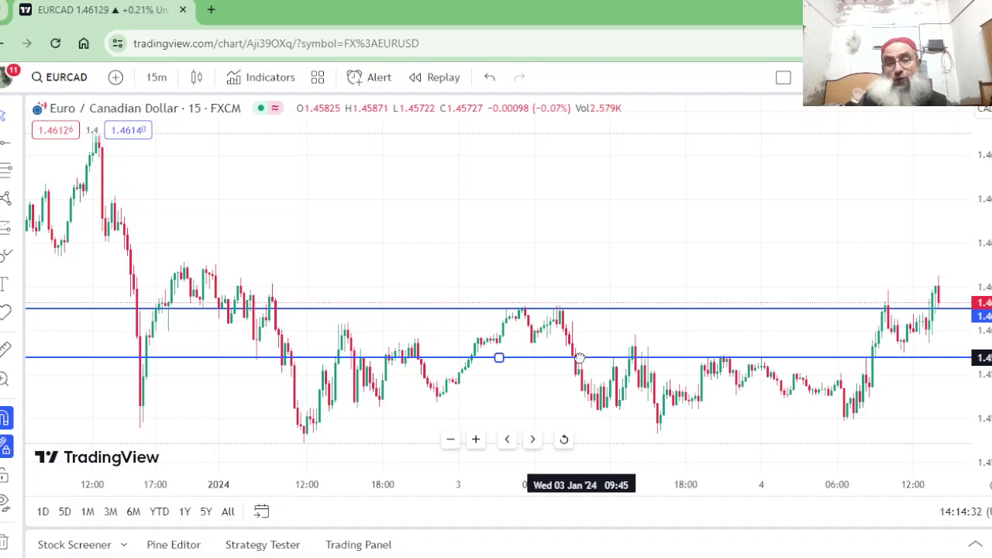
# - Reselect the lower support line at its final level just under the upper line, then deselect it
pyautogui.click(579, 358)
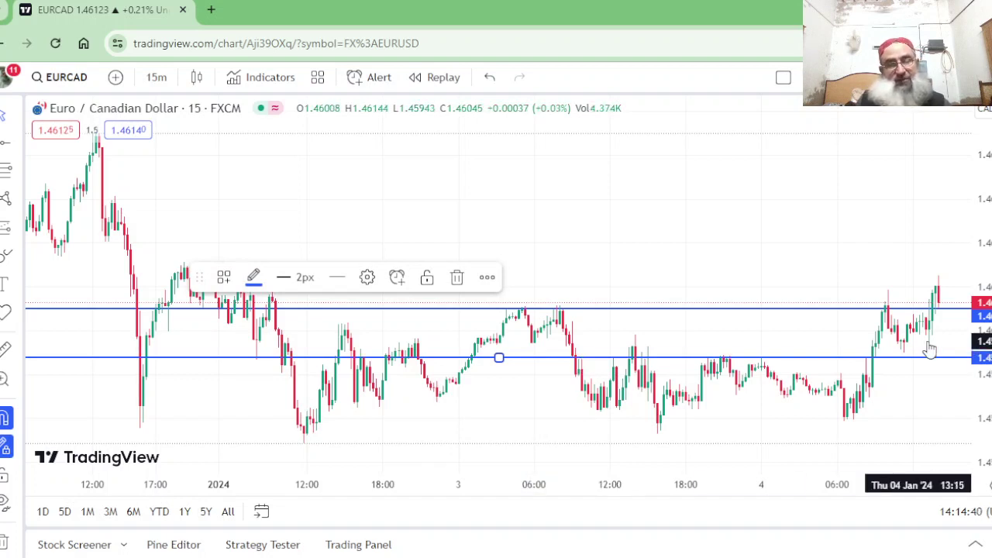
pyautogui.click(705, 234)
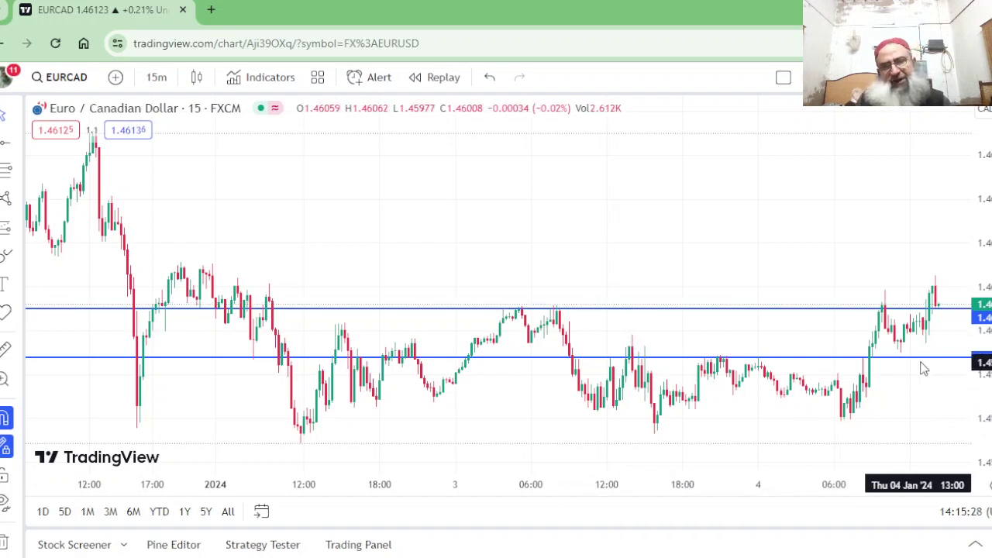
# - Zoom in four steps on recent candles and switch EUR/CAD to the 4-hour timeframe
pyautogui.moveTo(580, 463)
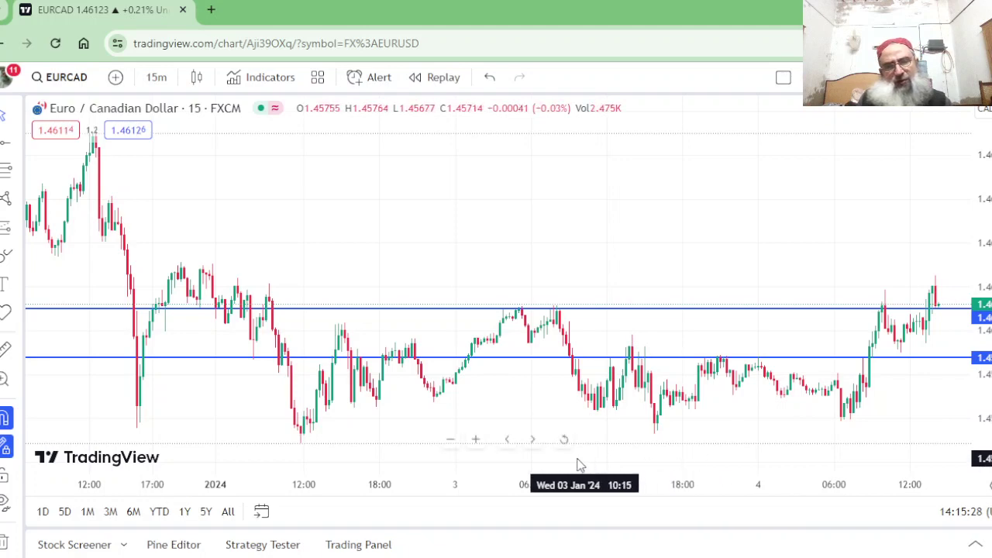
pyautogui.click(474, 440)
pyautogui.click(474, 440)
pyautogui.click(474, 440)
pyautogui.click(474, 440)
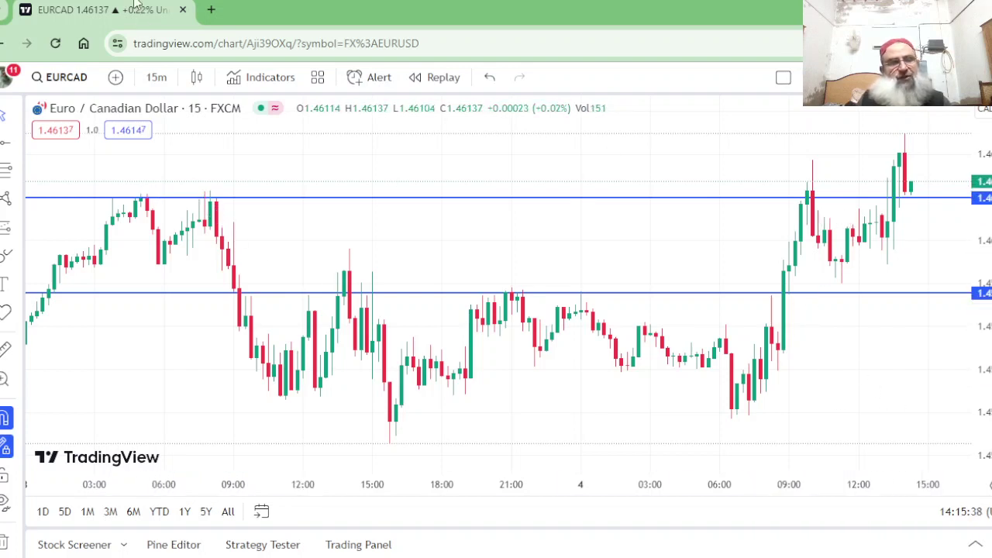
pyautogui.click(156, 78)
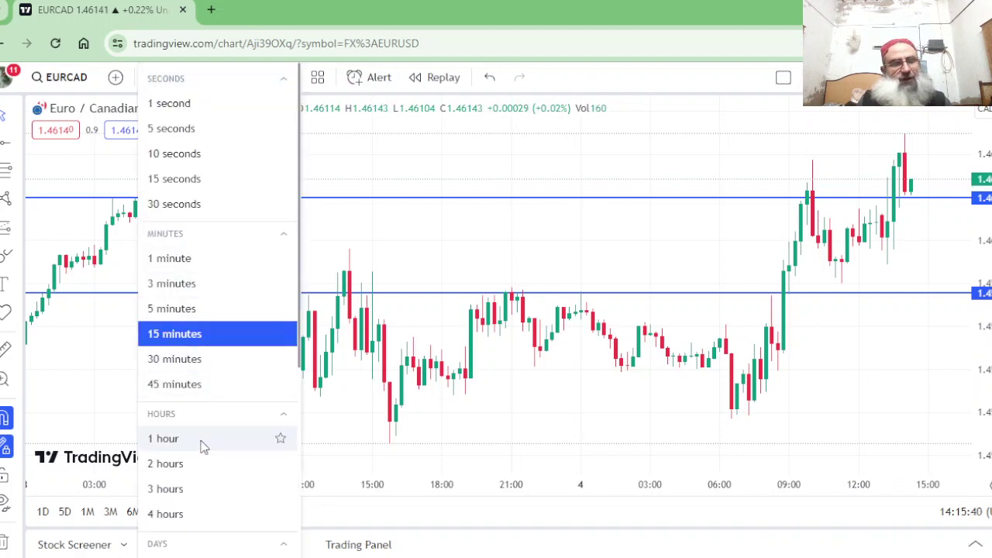
pyautogui.click(199, 517)
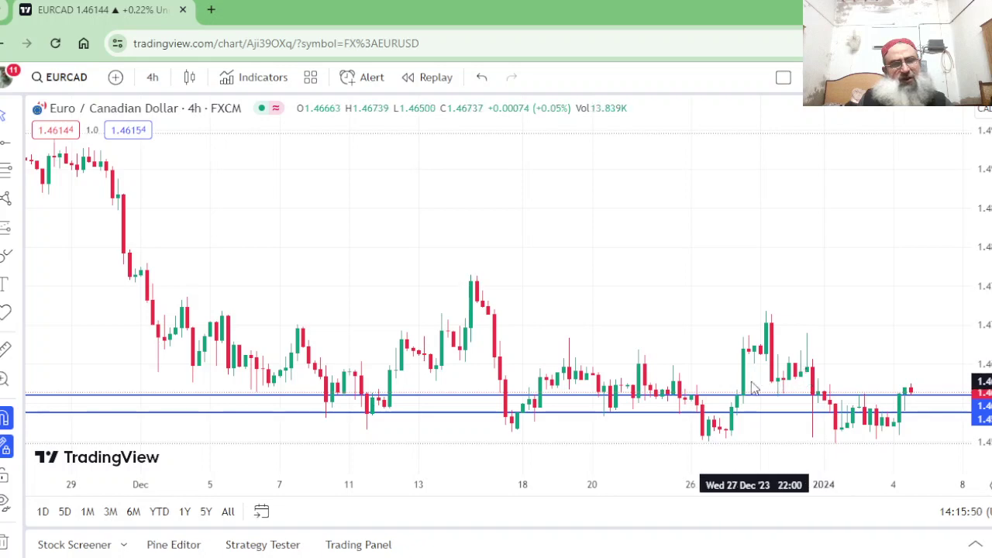
# - Zoom the 4-hour chart out three steps to show more history
pyautogui.moveTo(396, 442)
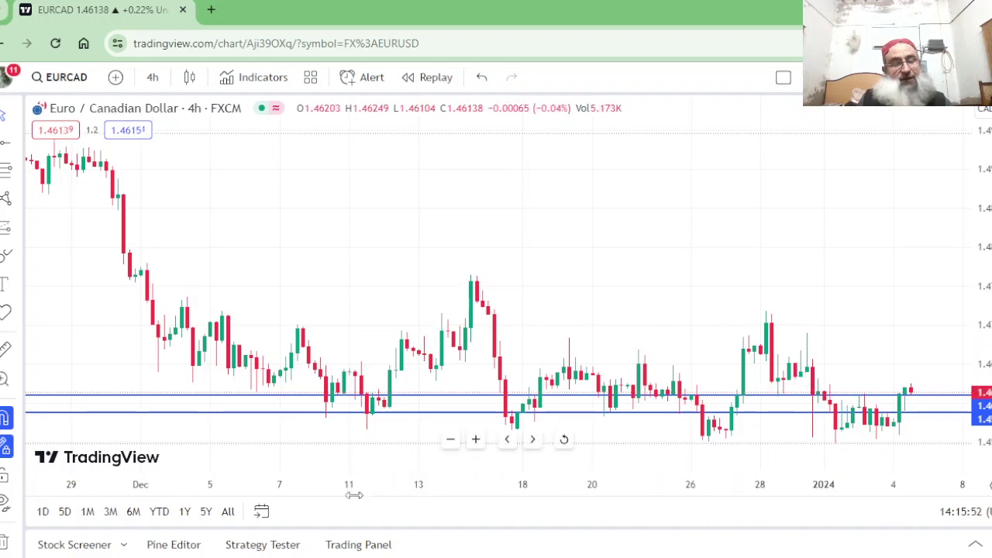
pyautogui.click(451, 442)
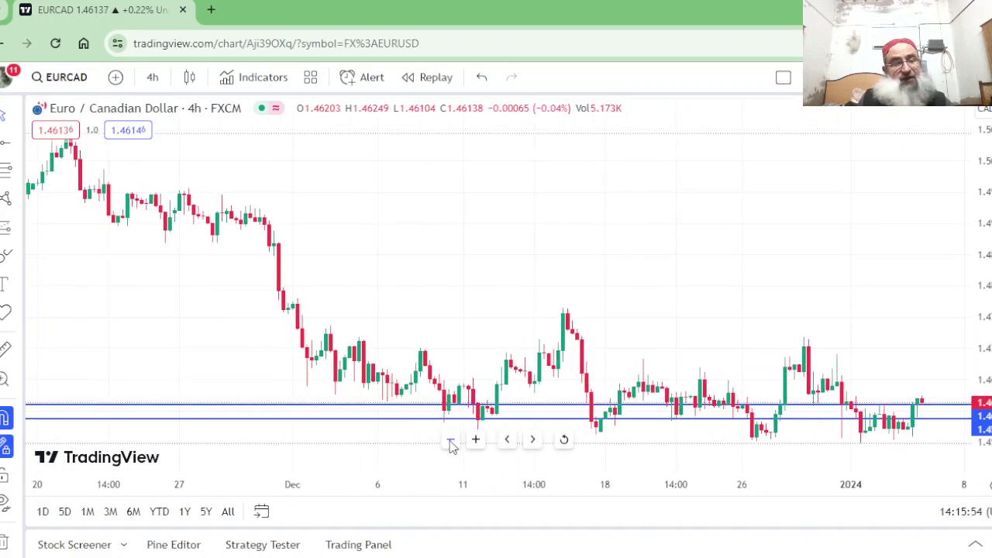
pyautogui.click(450, 442)
pyautogui.click(450, 442)
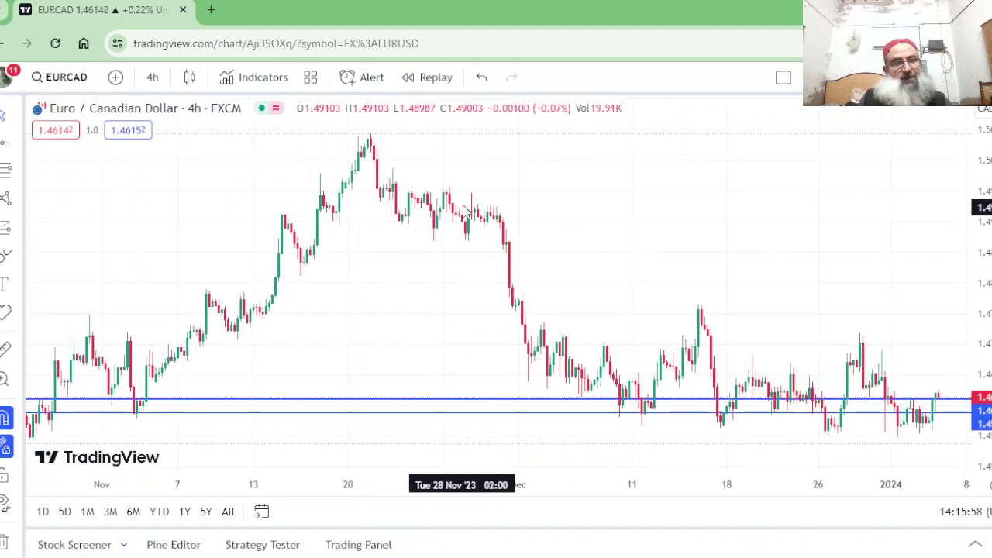
# - Draw a third horizontal line across the late-November highs, then zoom in one step
pyautogui.click(6, 147)
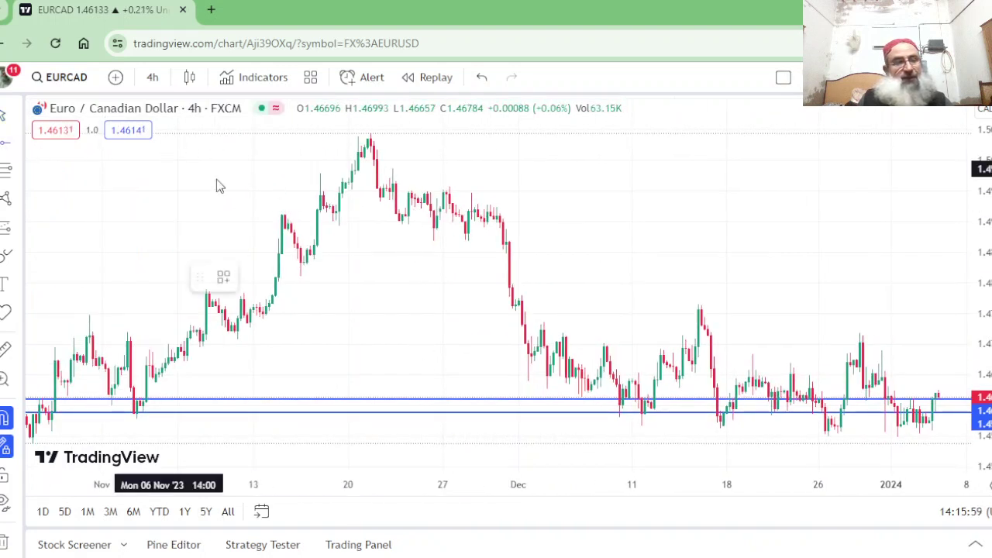
pyautogui.click(499, 207)
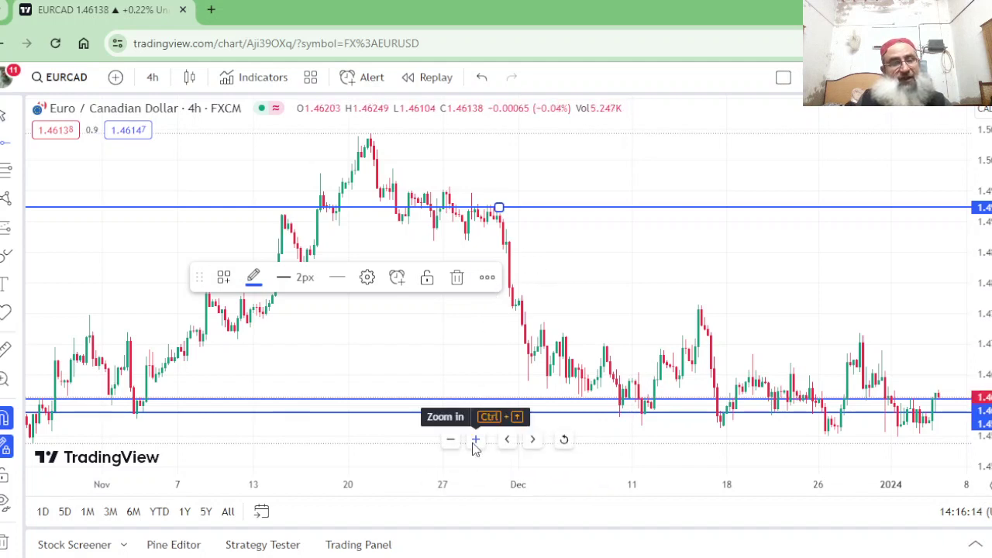
pyautogui.click(475, 440)
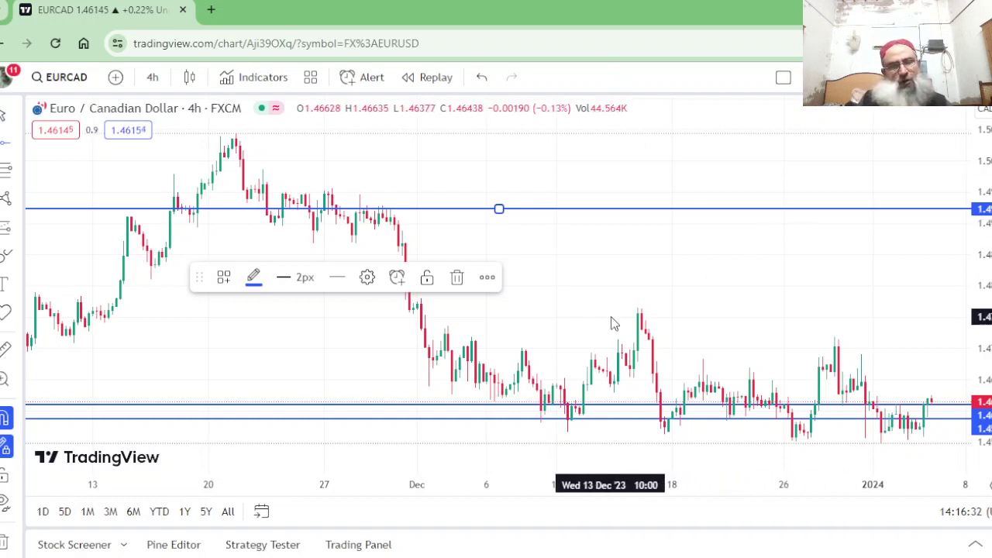
# - Switch to 1-day candles, reset the view and delete the stray line at the bottom
pyautogui.click(152, 77)
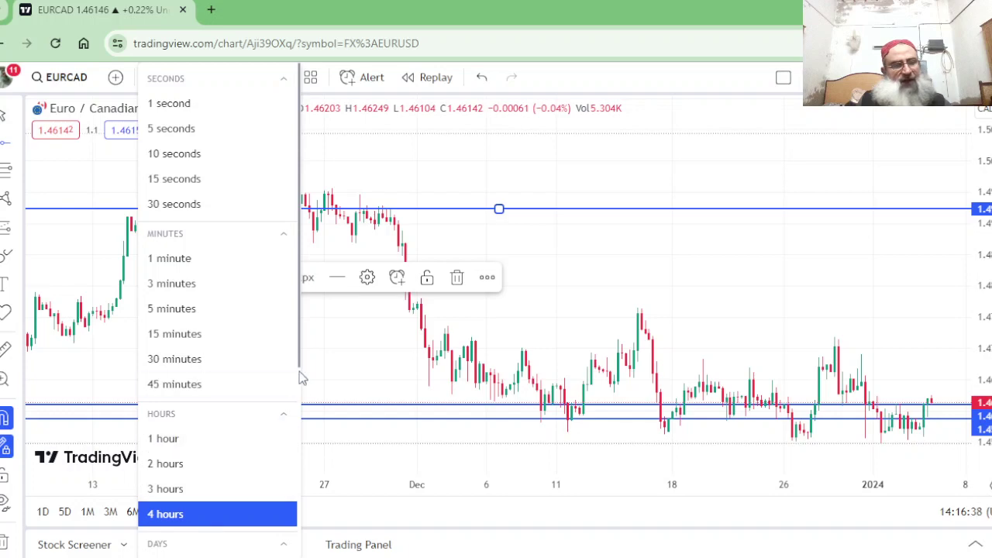
pyautogui.scroll(-2, 294, 418)
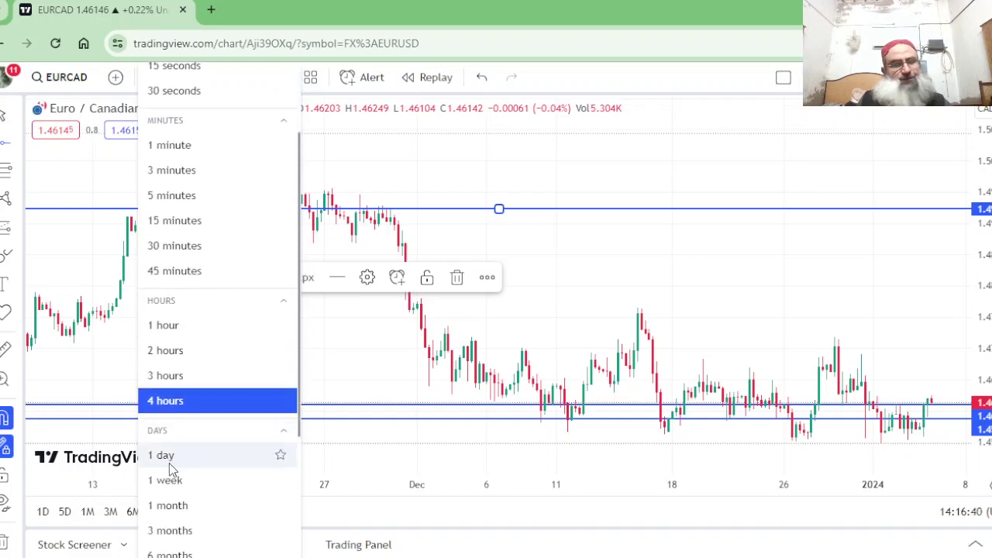
pyautogui.click(169, 463)
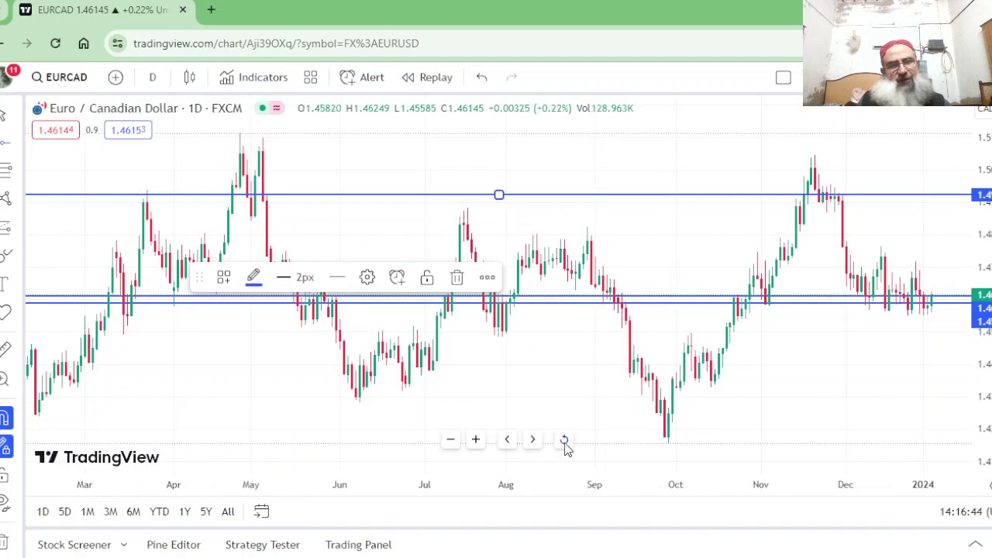
pyautogui.click(564, 440)
pyautogui.hotkey('alt', 'h')
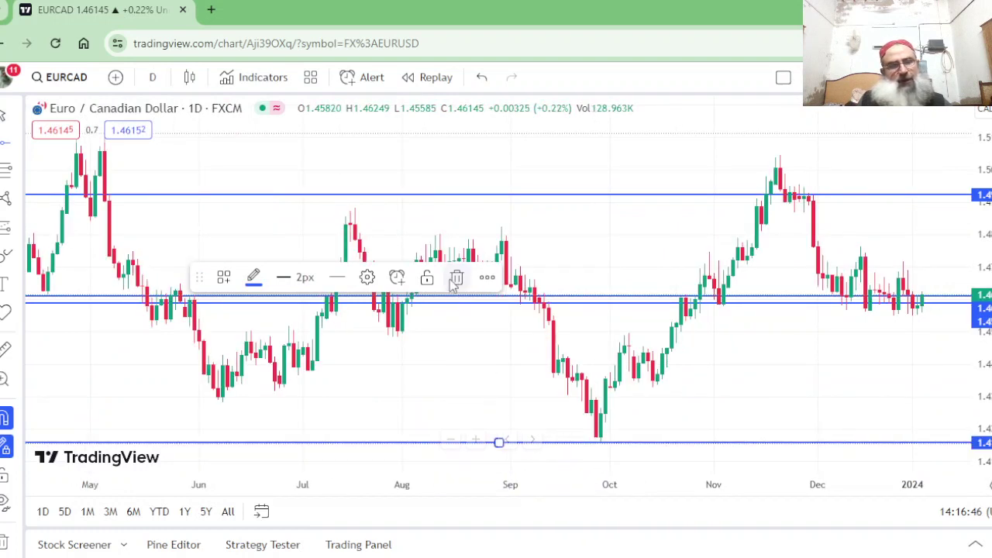
pyautogui.click(456, 278)
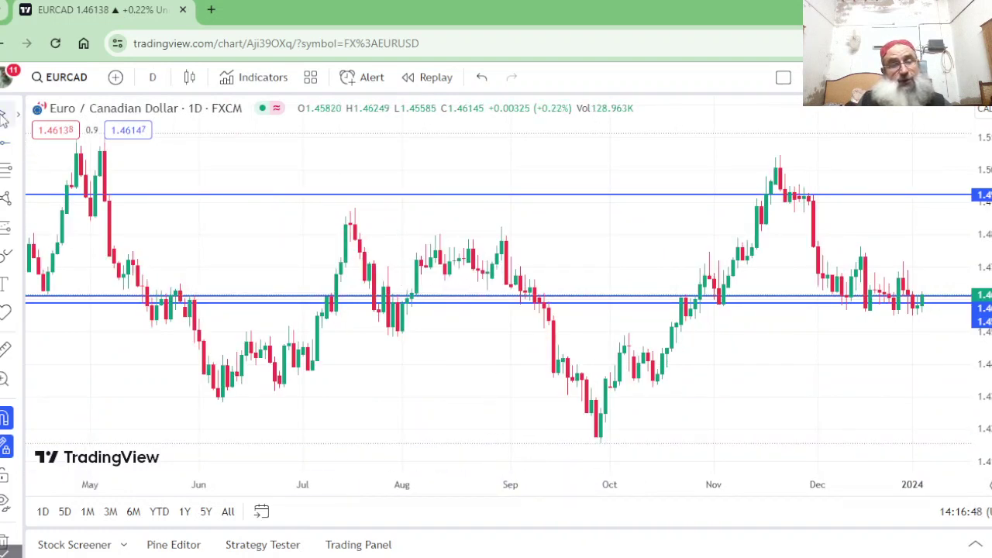
# - Zoom the daily chart in seven steps until October onward fills the view
pyautogui.moveTo(530, 440)
pyautogui.click(477, 441)
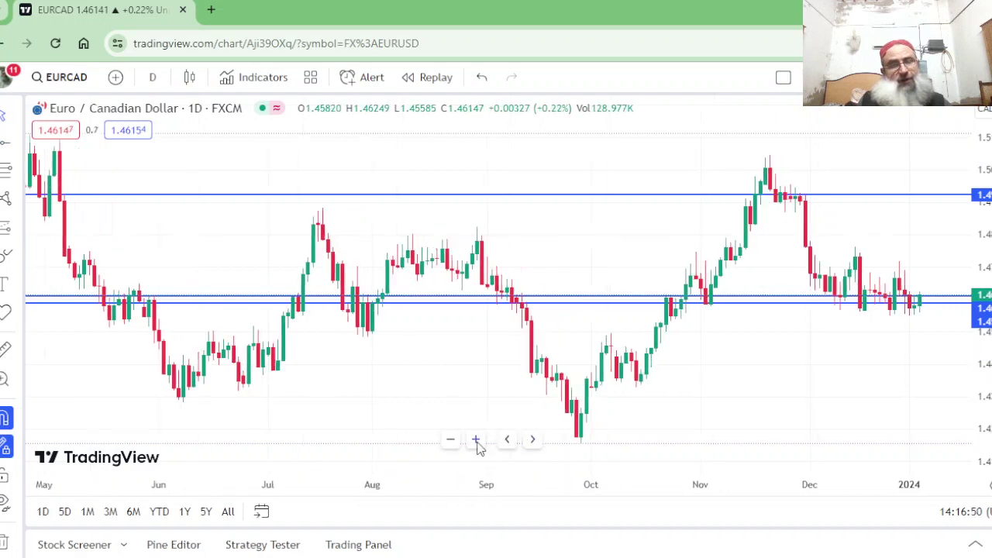
pyautogui.click(476, 441)
pyautogui.click(477, 441)
pyautogui.click(477, 441)
pyautogui.click(477, 441)
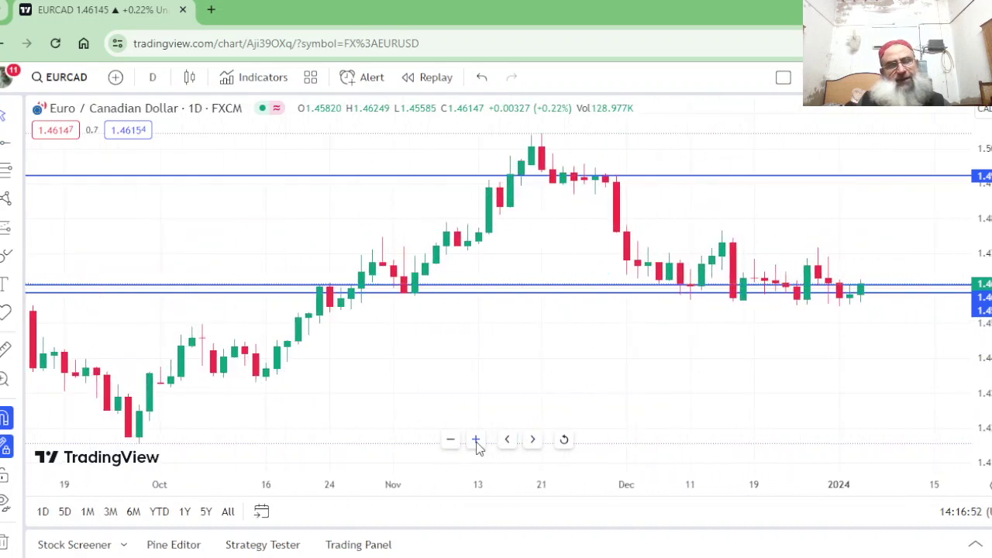
pyautogui.click(476, 441)
pyautogui.click(477, 441)
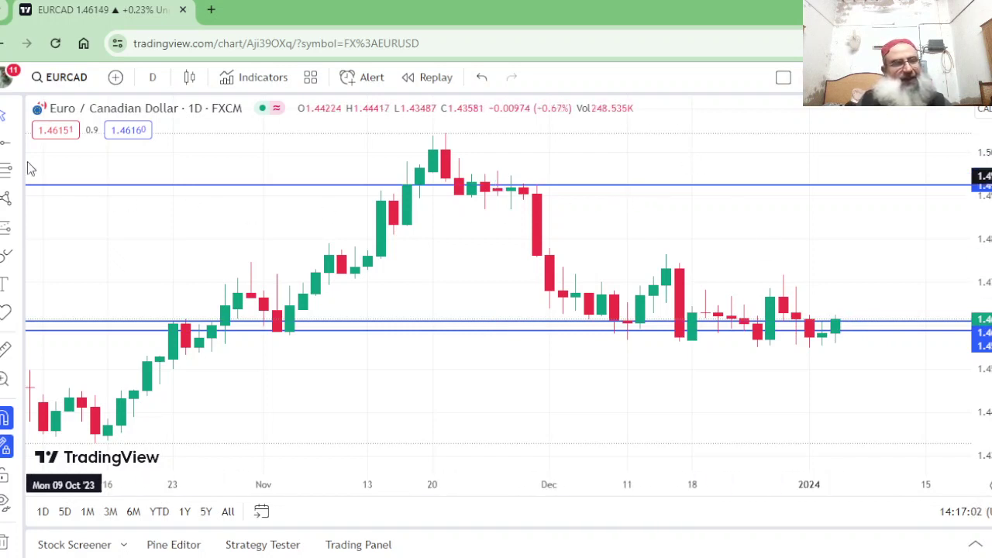
pyautogui.click(5, 148)
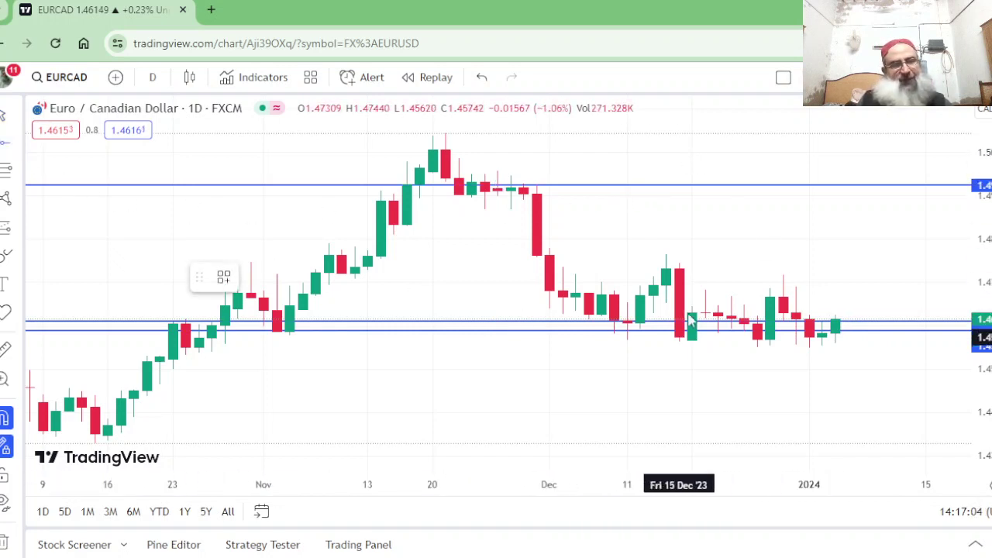
# - Place two horizontal lines above price, nudge them, and lower the top line onto late-November candles
pyautogui.click(707, 292)
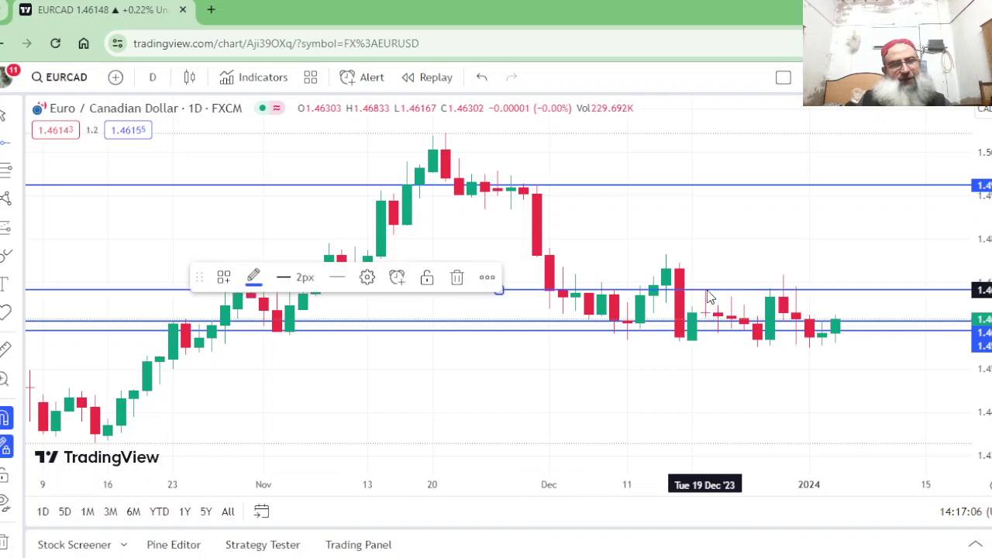
pyautogui.click(348, 249)
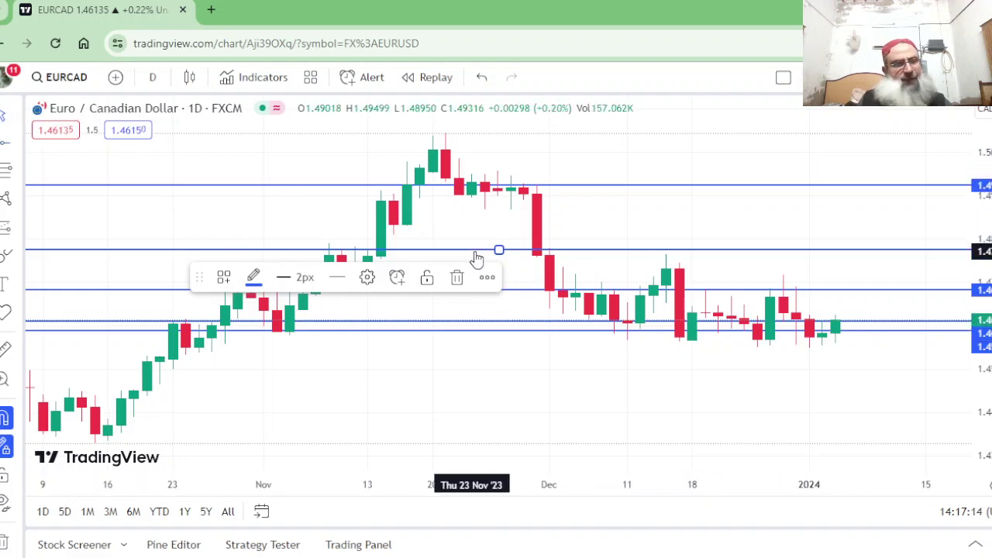
pyautogui.moveTo(476, 253); pyautogui.dragTo(472, 247)
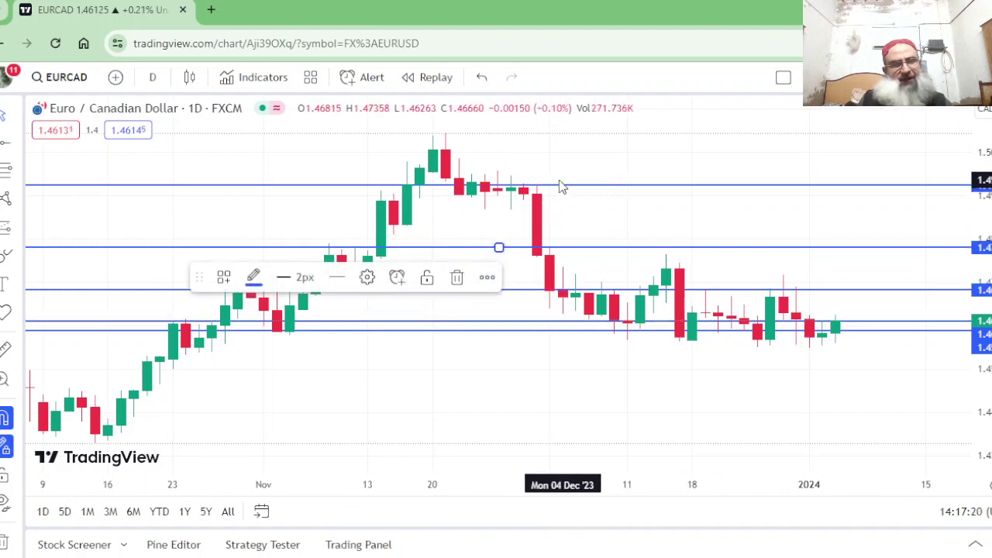
pyautogui.moveTo(562, 188); pyautogui.dragTo(572, 210)
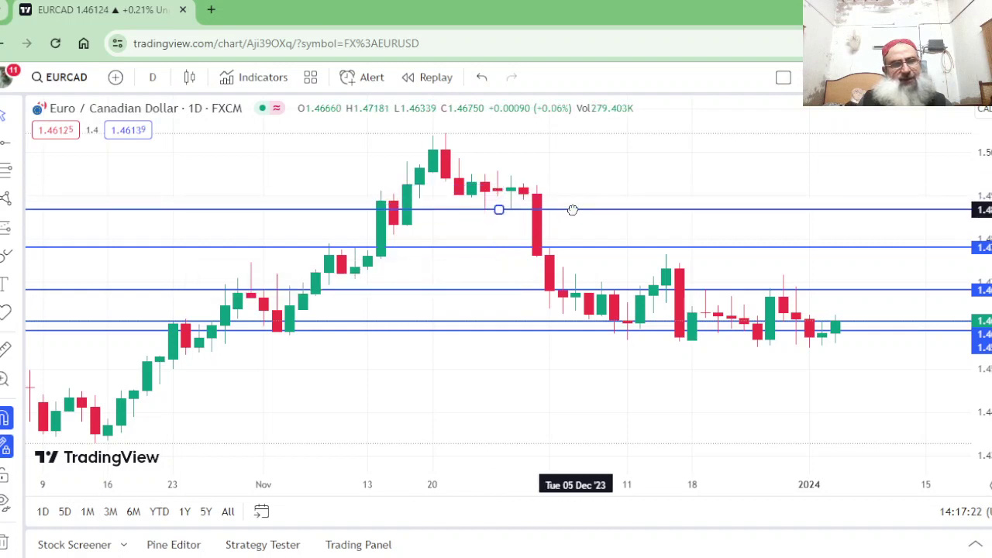
pyautogui.click(498, 248)
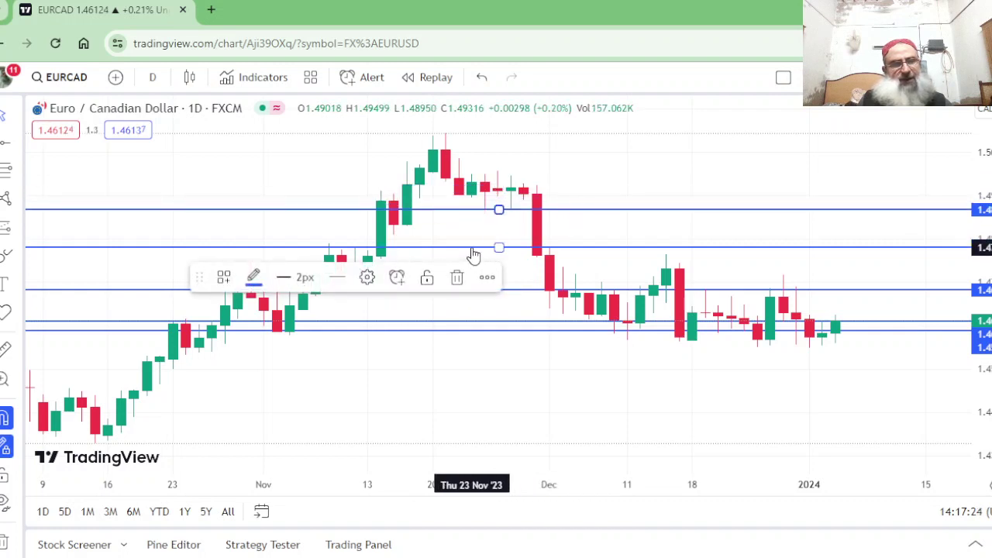
pyautogui.moveTo(472, 249); pyautogui.dragTo(473, 251)
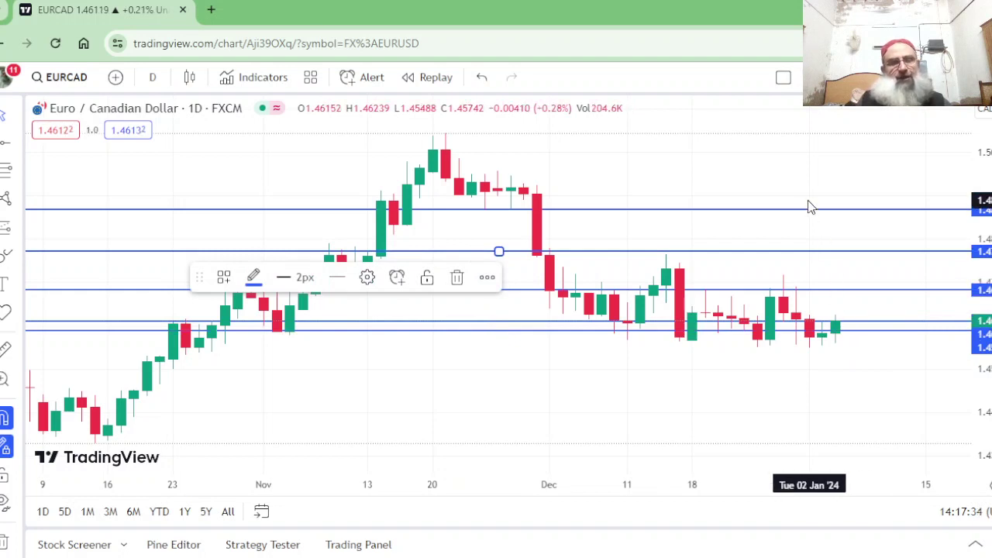
# - Place a long position on the latest candle, tighten the stop, and extend the target to the top line
pyautogui.click(16, 233)
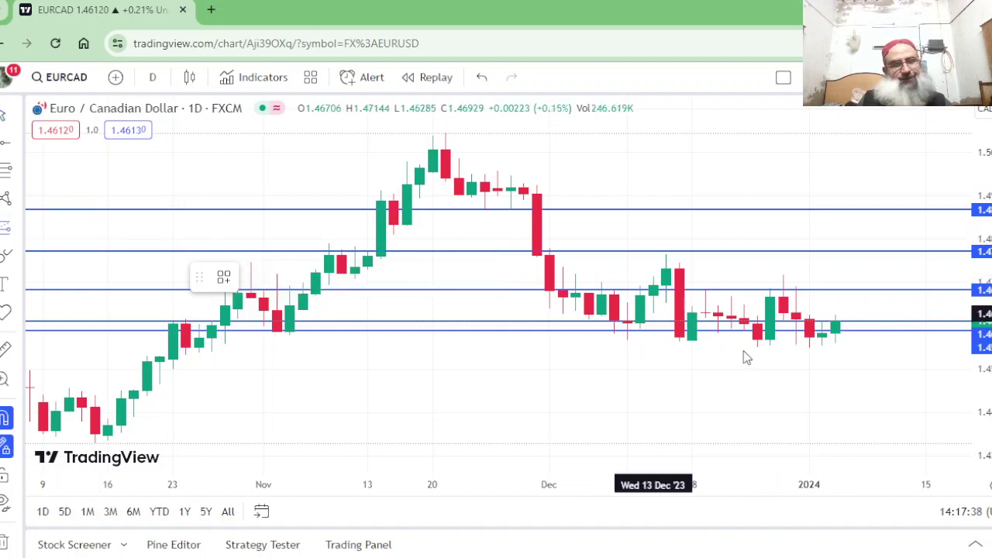
pyautogui.click(842, 326)
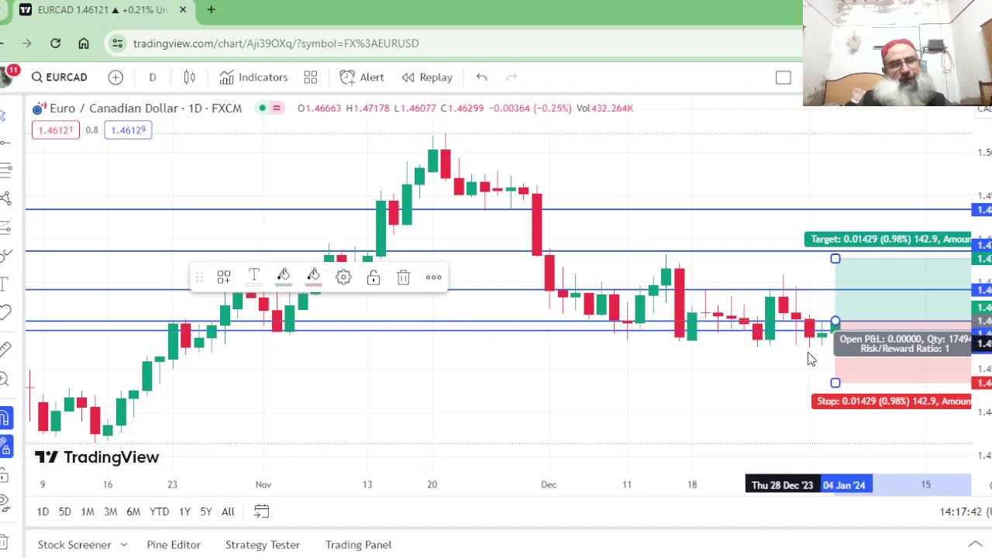
pyautogui.moveTo(835, 382); pyautogui.dragTo(838, 355)
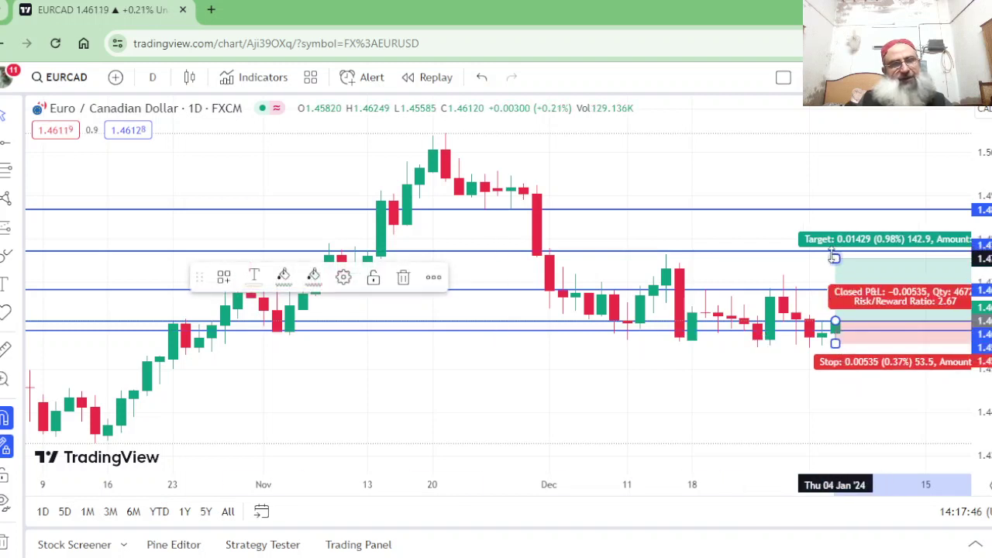
pyautogui.moveTo(834, 256); pyautogui.dragTo(835, 207)
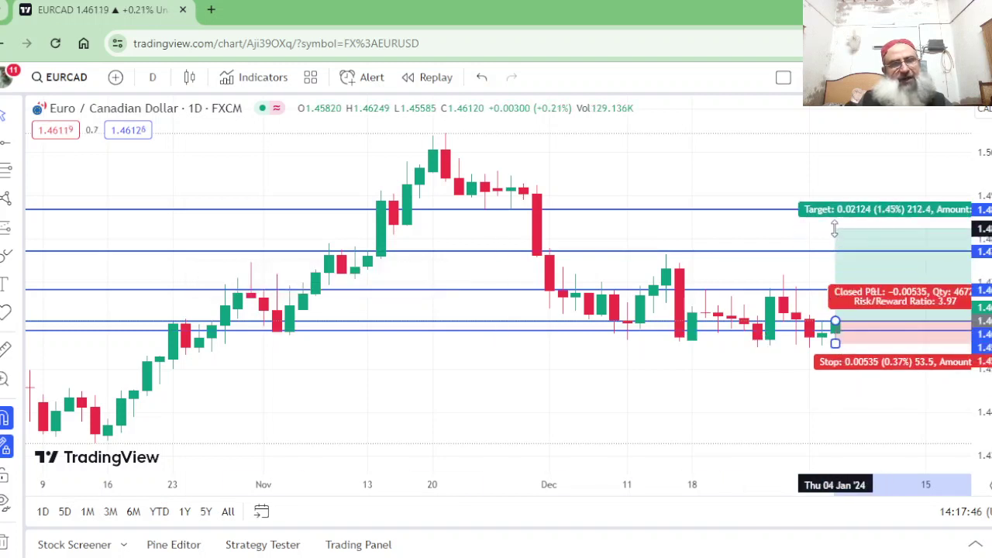
pyautogui.click(612, 356)
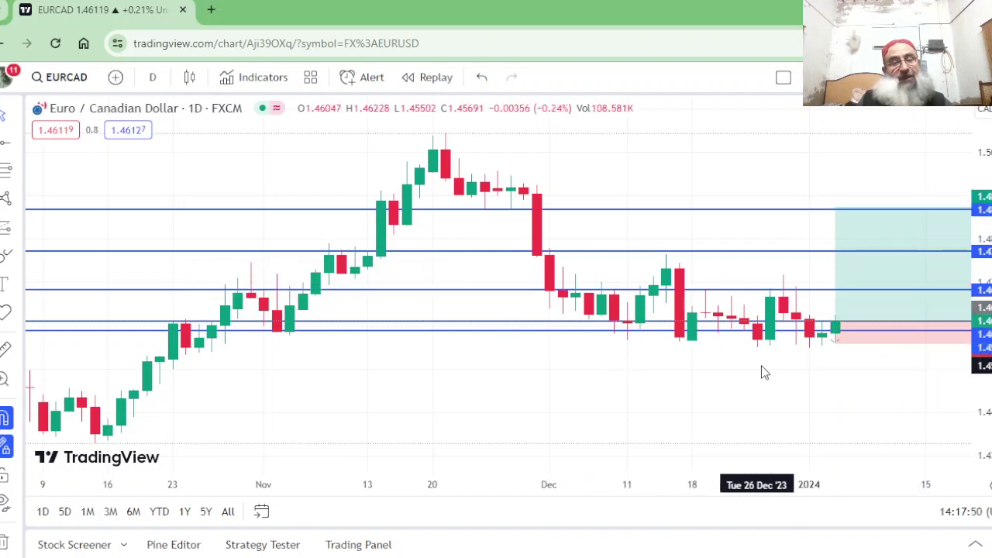